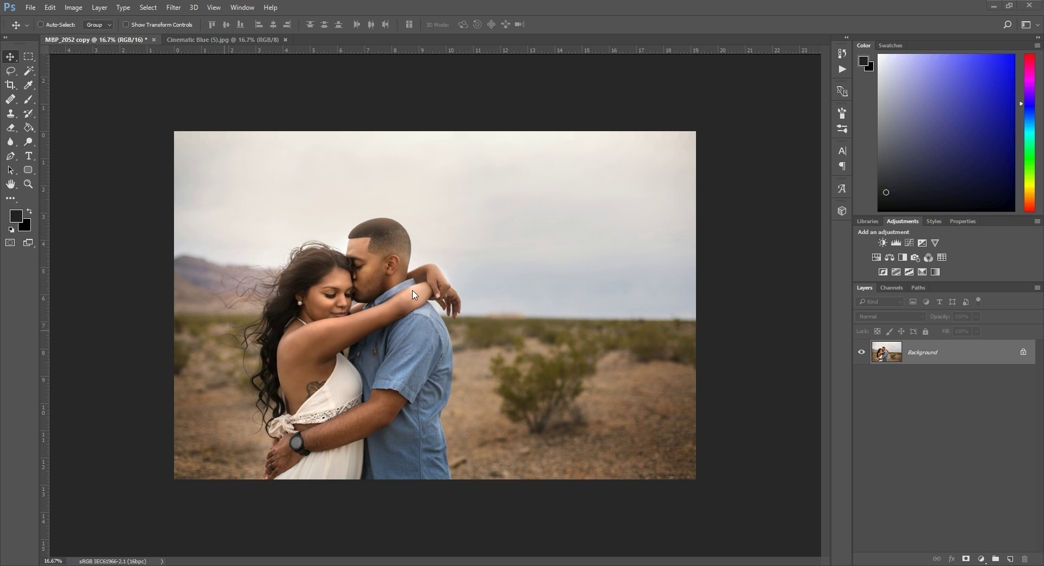
- Drag the cloudy sky-rays image onto the MBP_2052 photo as Layer 1, accepting the depth warning, and align it
{"action": "left_click", "coordinate": [220, 38]}
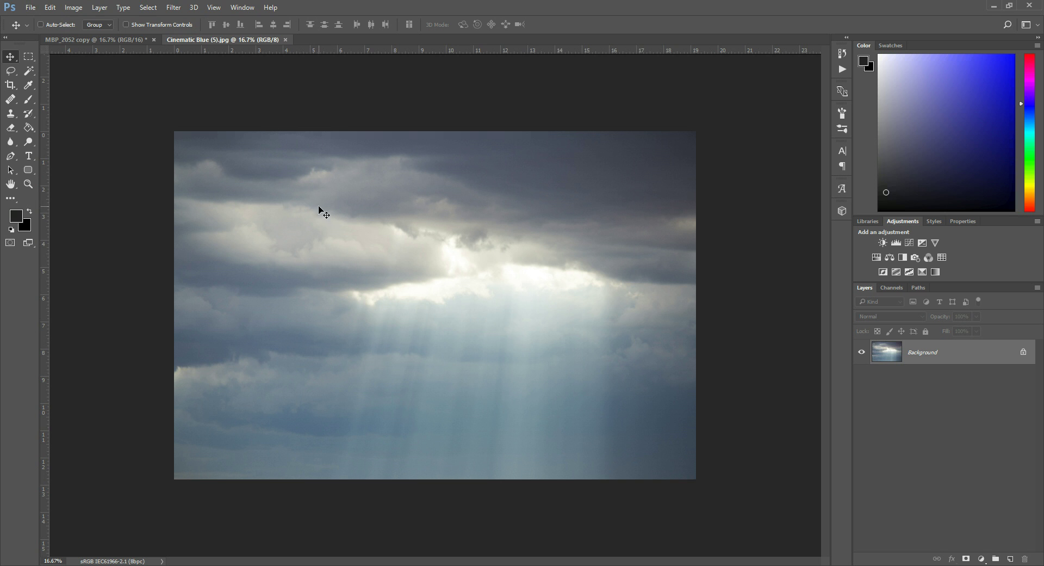
{"action": "left_click", "coordinate": [30, 7]}
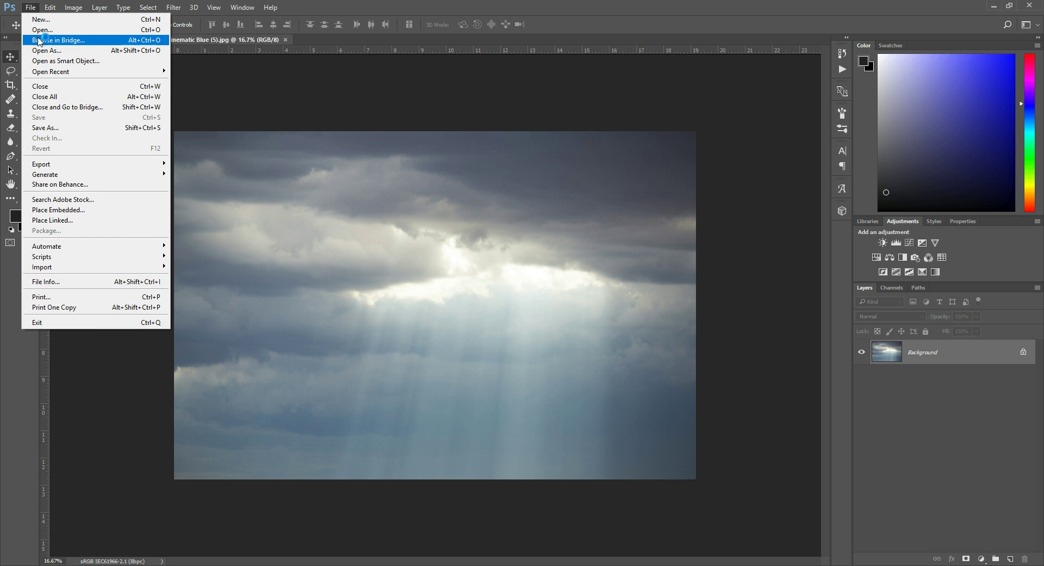
{"action": "left_click", "coordinate": [460, 37]}
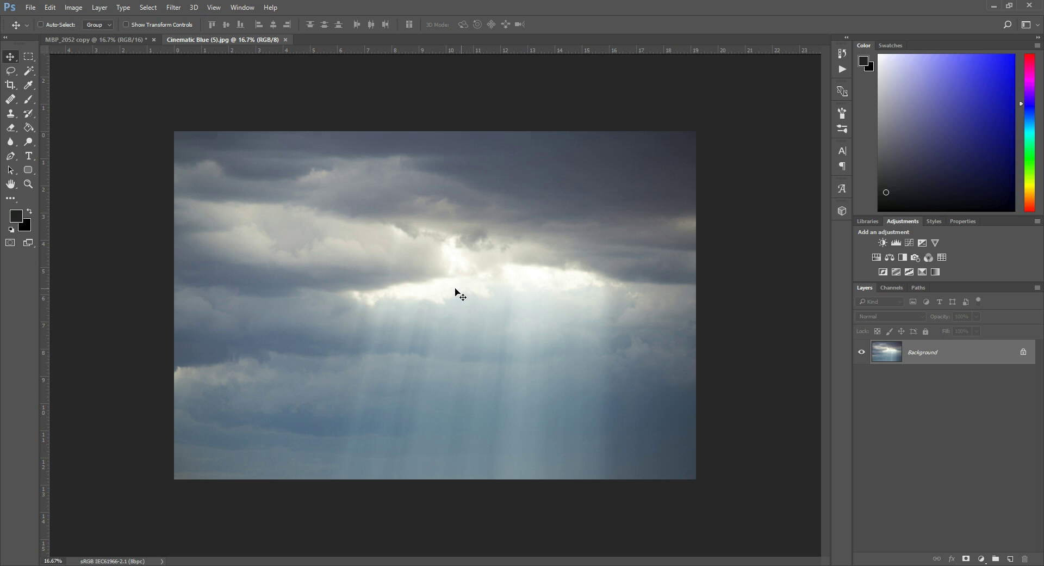
{"action": "left_click_drag", "start_coordinate": [446, 280], "coordinate": [474, 302]}
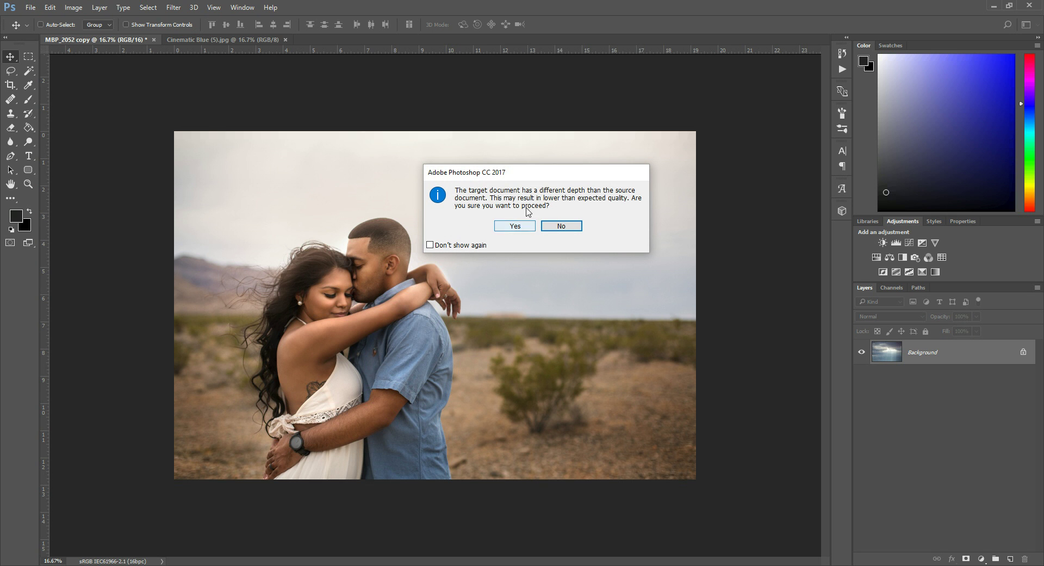
{"action": "left_click", "coordinate": [518, 227]}
{"action": "left_click_drag", "start_coordinate": [510, 318], "coordinate": [483, 300]}
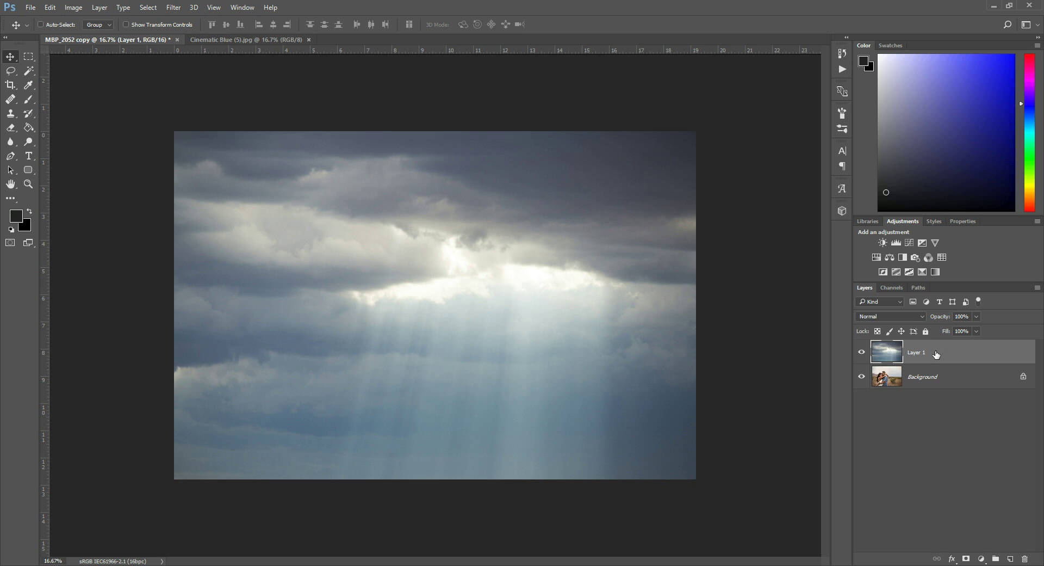
- Convert Layer 1 (the pasted sky) to a smart object
{"action": "right_click", "coordinate": [961, 352]}
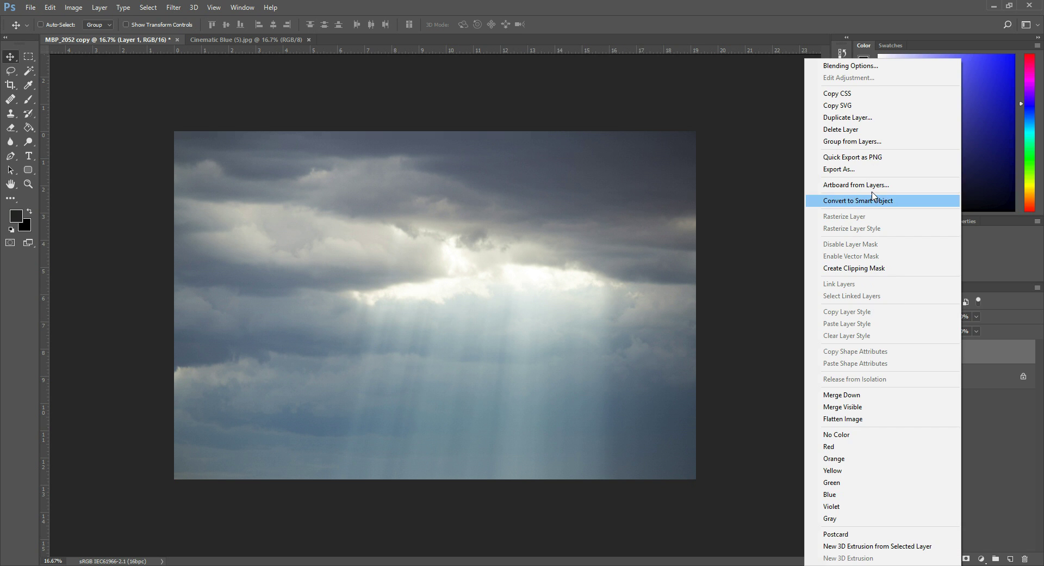
{"action": "left_click", "coordinate": [849, 201]}
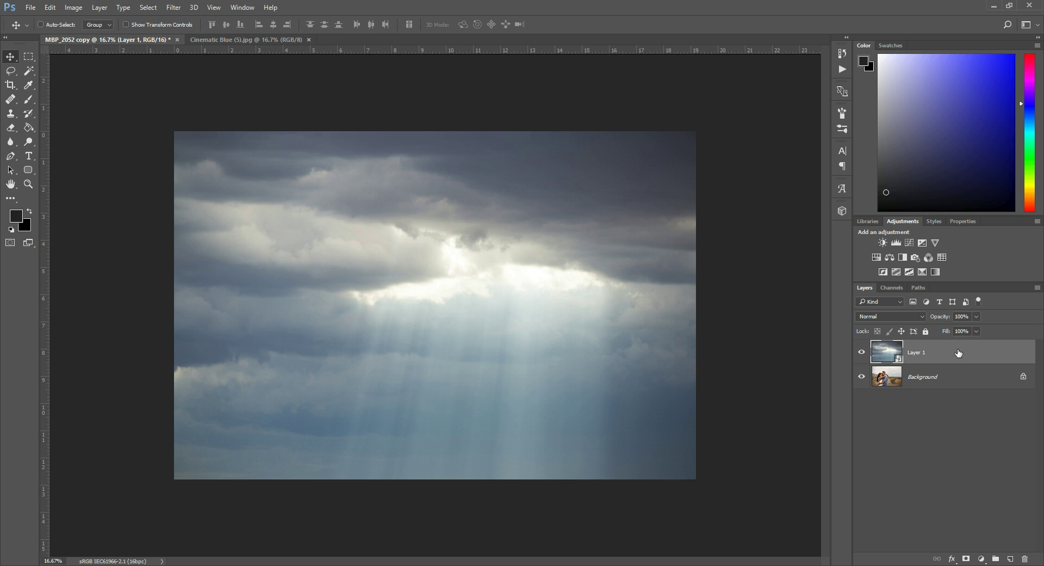
- Delete Layer 1 and place Cinematic Blue (5) as an embedded image over the couple photo
{"action": "left_click_drag", "start_coordinate": [1006, 357], "coordinate": [1025, 559]}
{"action": "left_click", "coordinate": [30, 7]}
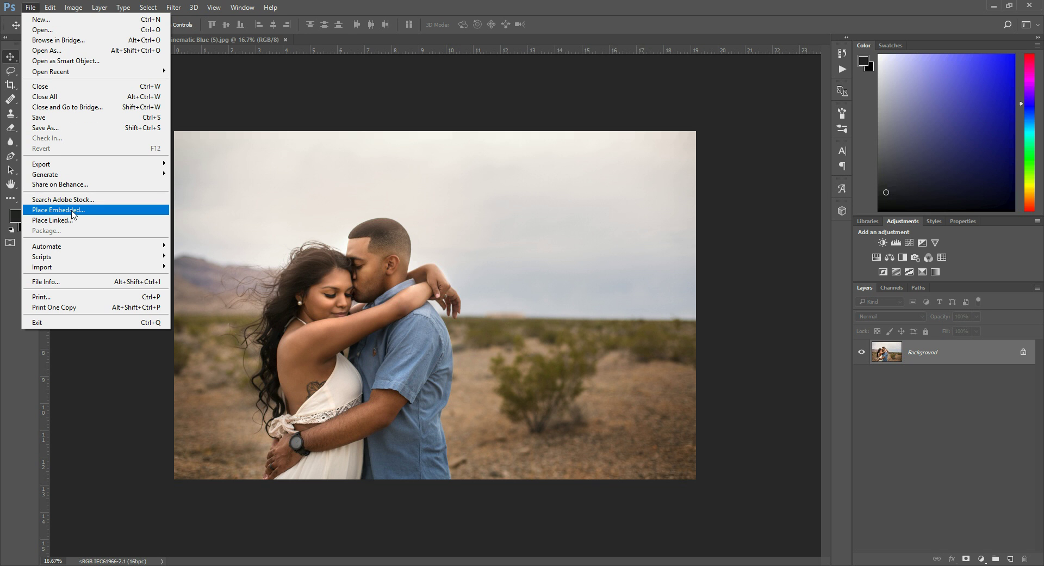
{"action": "left_click", "coordinate": [73, 212]}
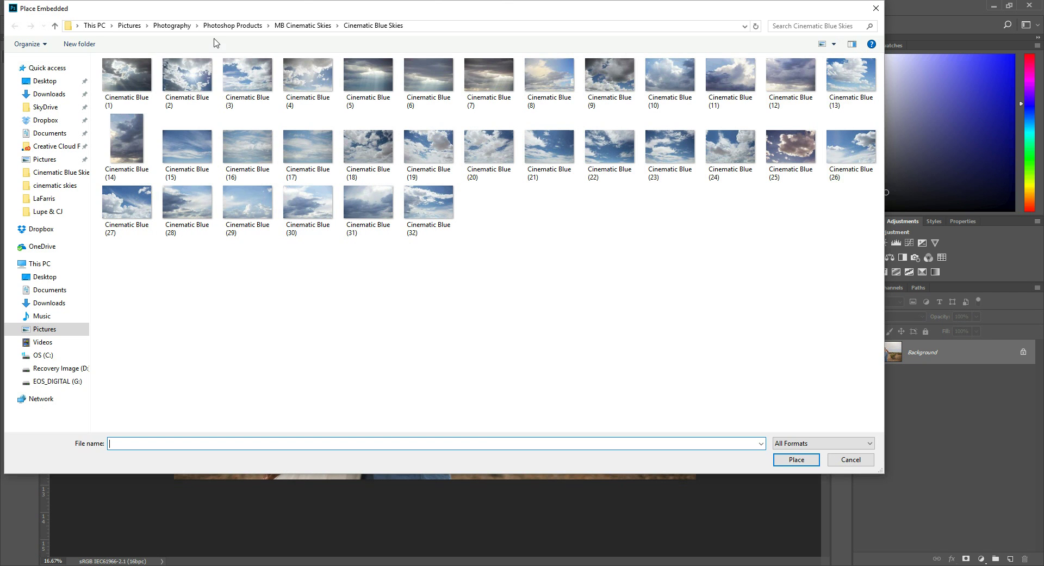
{"action": "left_click", "coordinate": [370, 82]}
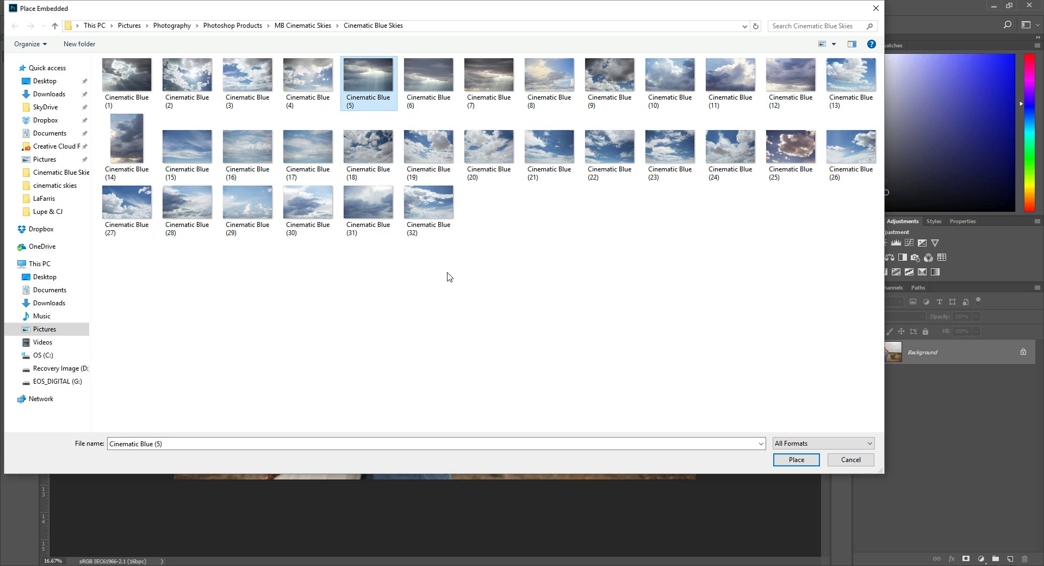
{"action": "left_click", "coordinate": [786, 462]}
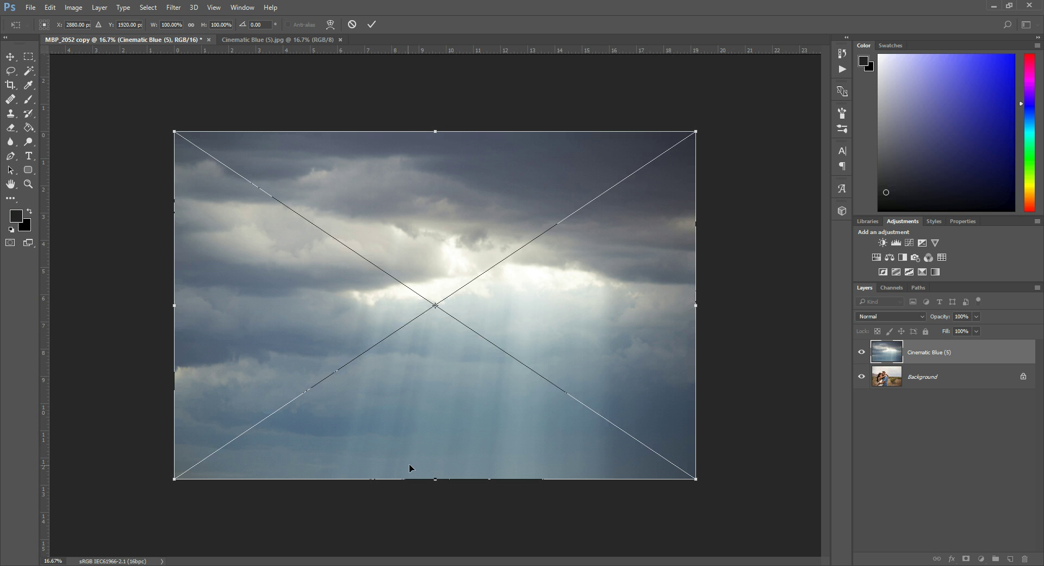
- Adjust and commit the placed sky, then drag Cinematic Blue (5) onto the couple photo
{"action": "left_click_drag", "start_coordinate": [435, 479], "coordinate": [477, 478]}
{"action": "left_click", "coordinate": [372, 24]}
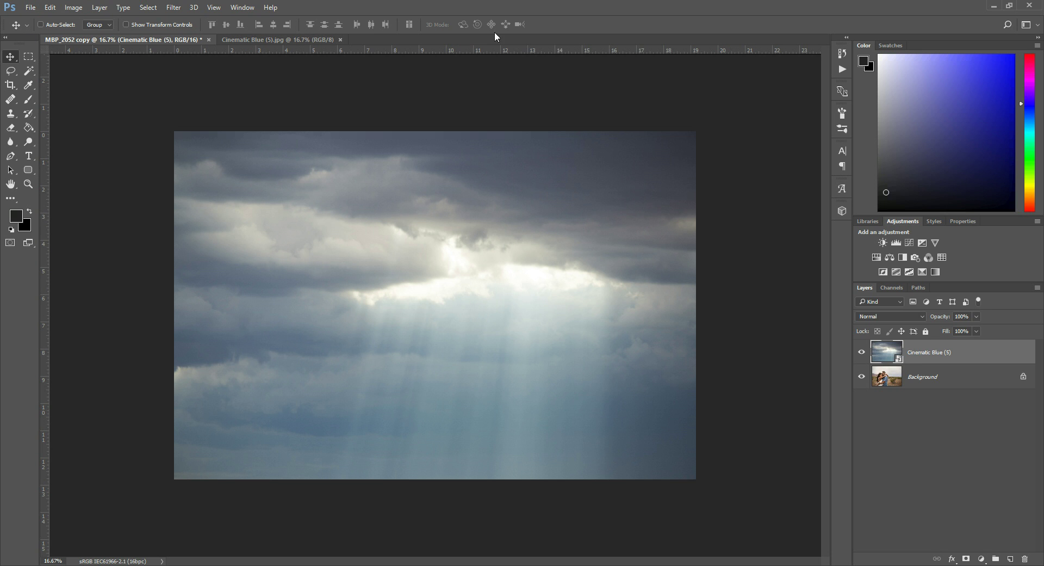
{"action": "left_click", "coordinate": [266, 38]}
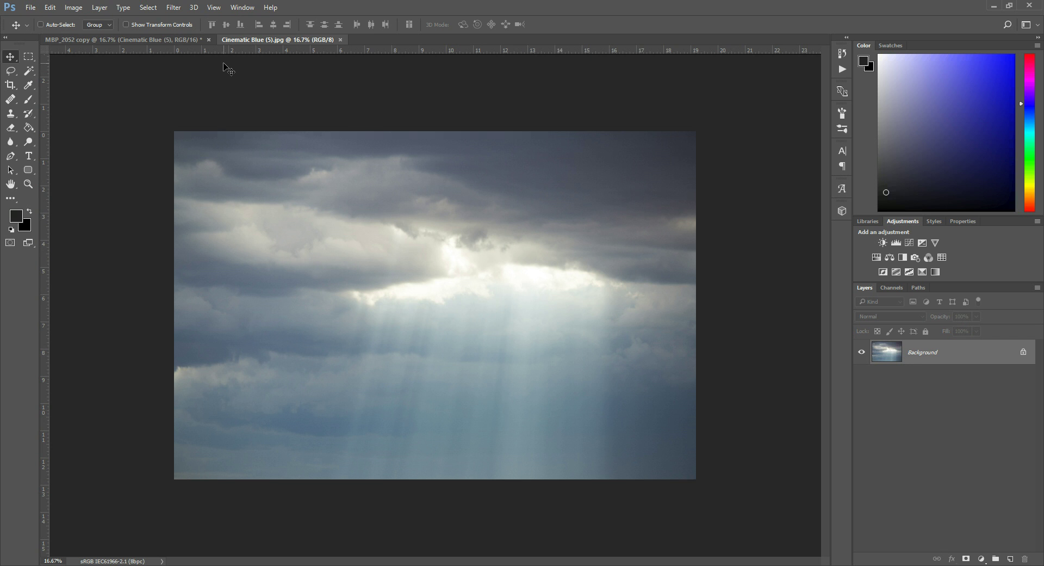
{"action": "left_click_drag", "start_coordinate": [227, 69], "coordinate": [786, 290]}
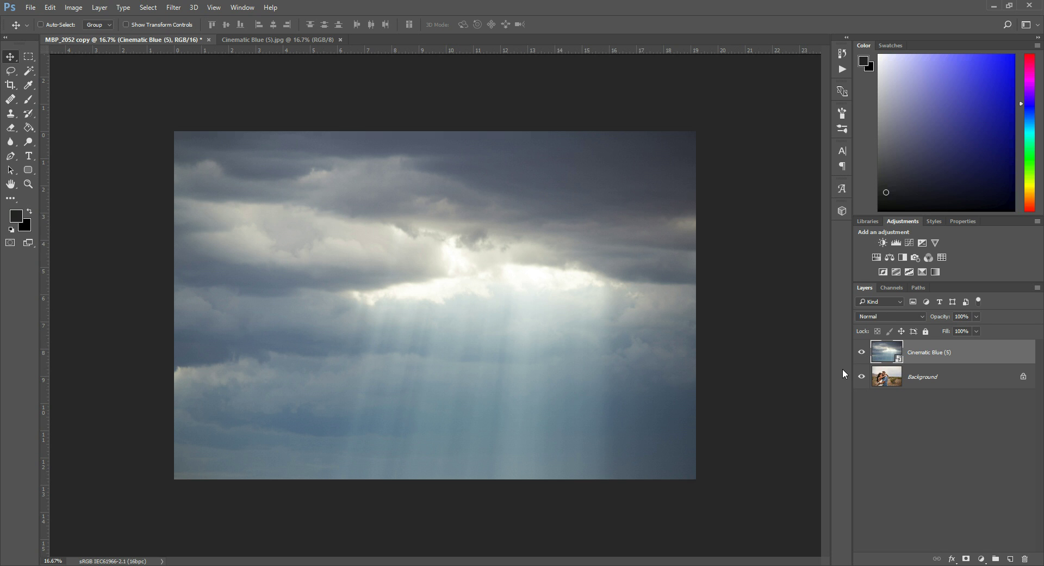
- Set the Cinematic Blue (5) layer's blend mode to Multiply
{"action": "left_click", "coordinate": [887, 315]}
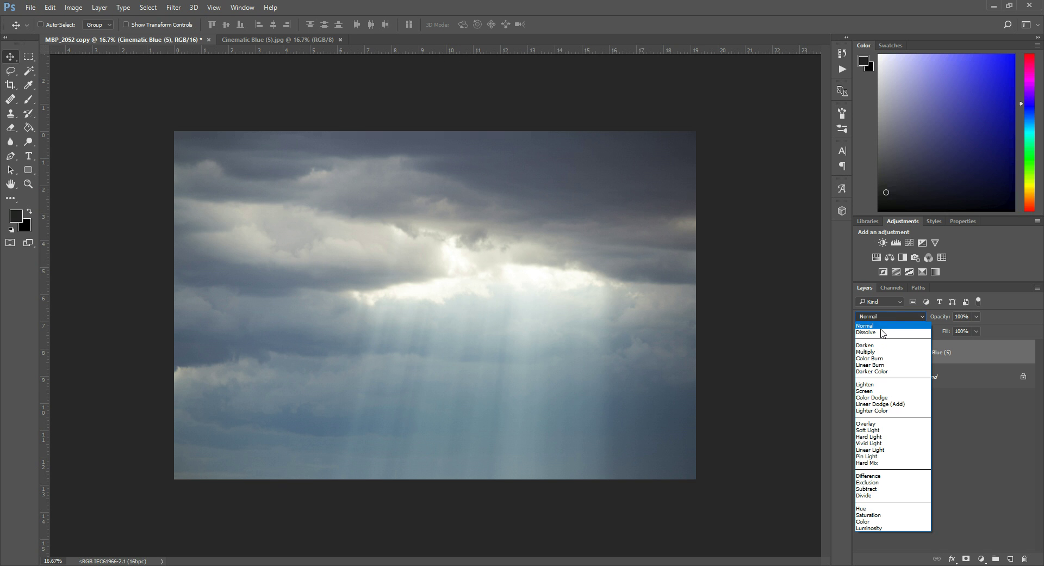
{"action": "left_click", "coordinate": [873, 351]}
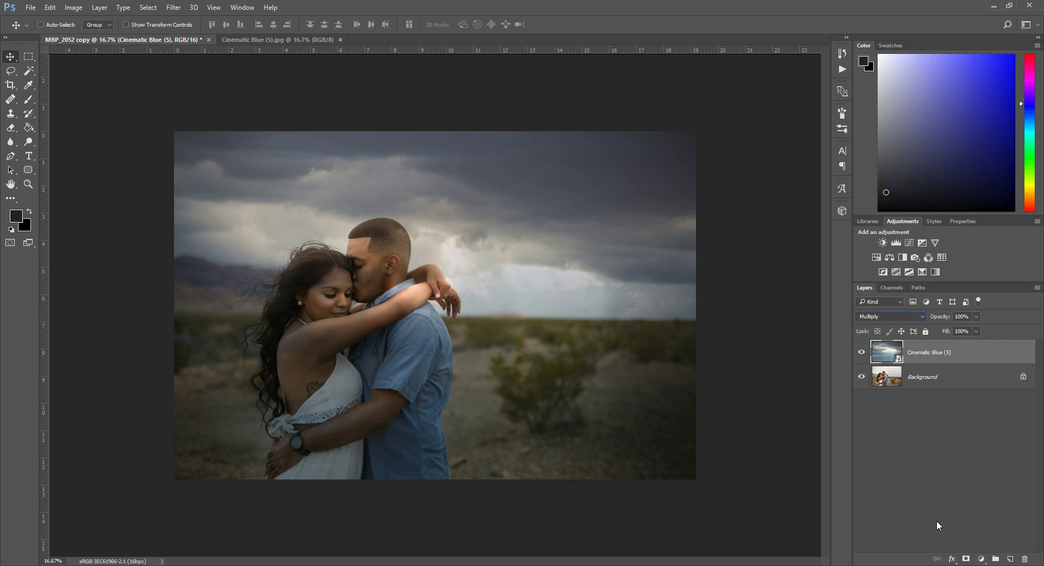
- Add a layer mask and brush black over the woman's face, resizing the brush to about 1400
{"action": "left_click", "coordinate": [966, 558]}
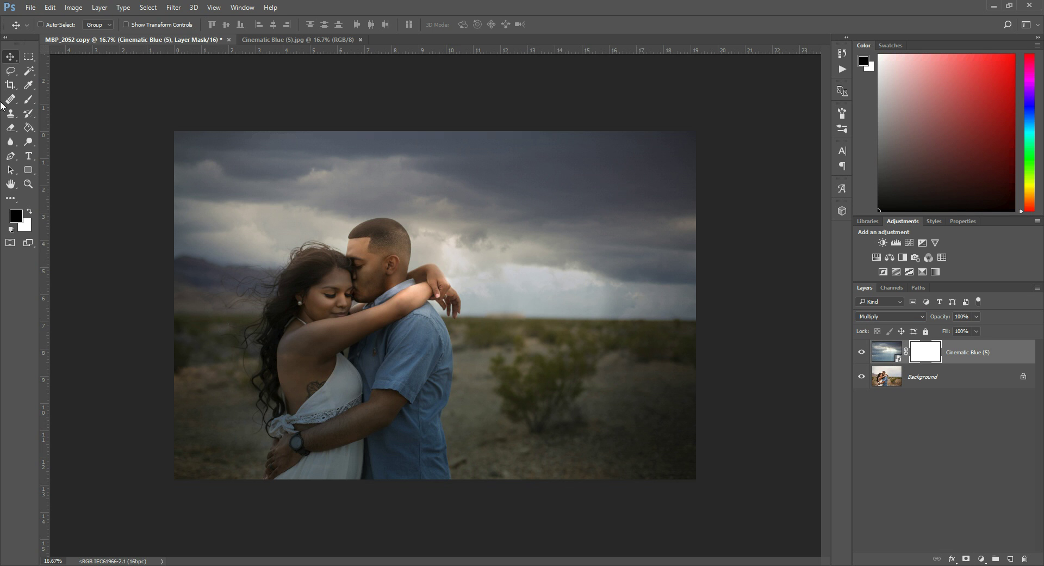
{"action": "left_click", "coordinate": [29, 99]}
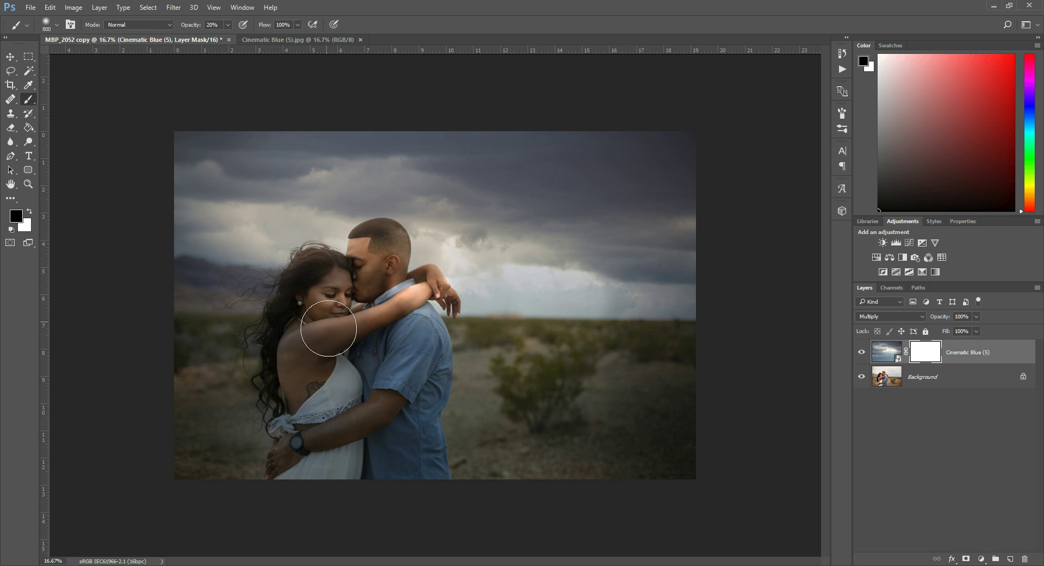
{"action": "left_click", "coordinate": [334, 309]}
{"action": "key", "text": "bracketright"}
{"action": "key", "text": "bracketright"}
{"action": "key", "text": "bracketright"}
{"action": "key", "text": "bracketright"}
{"action": "key", "text": "bracketright"}
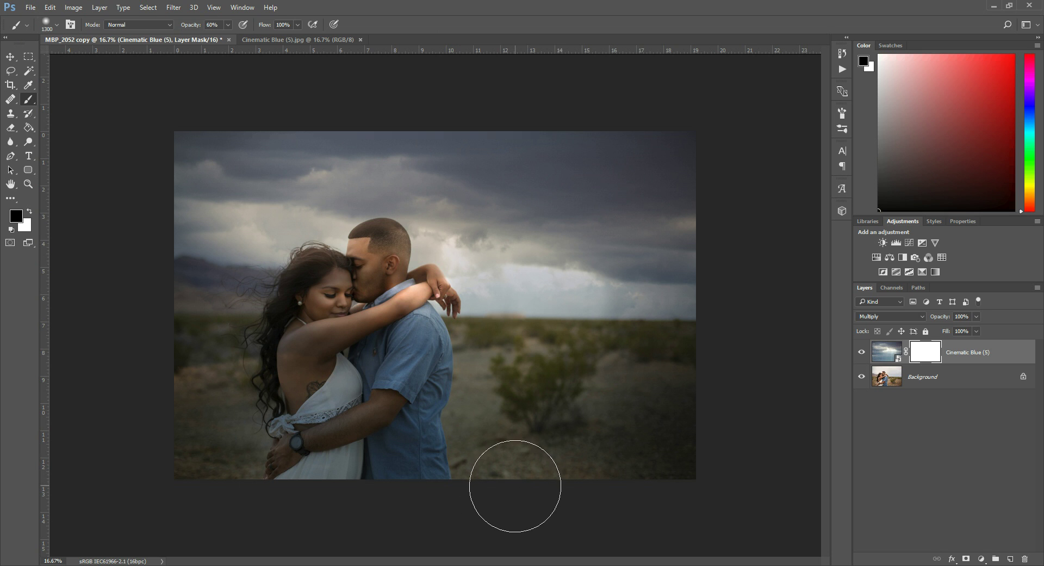
{"action": "key", "text": "bracketright"}
{"action": "key", "text": "bracketright"}
{"action": "key", "text": "bracketright"}
{"action": "key", "text": "bracketright"}
{"action": "key", "text": "bracketright"}
{"action": "key", "text": "bracketleft"}
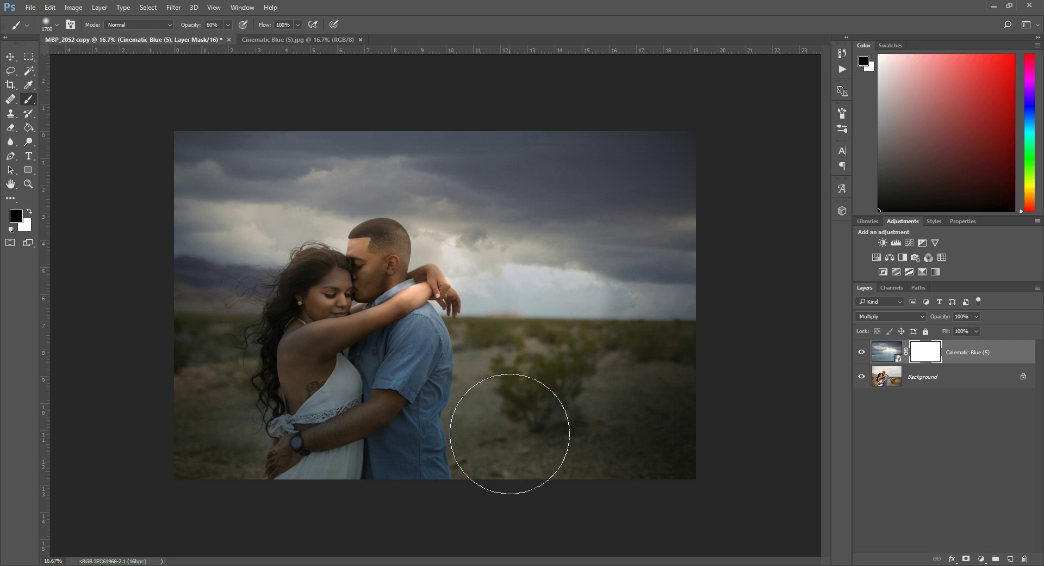
{"action": "key", "text": "bracketleft"}
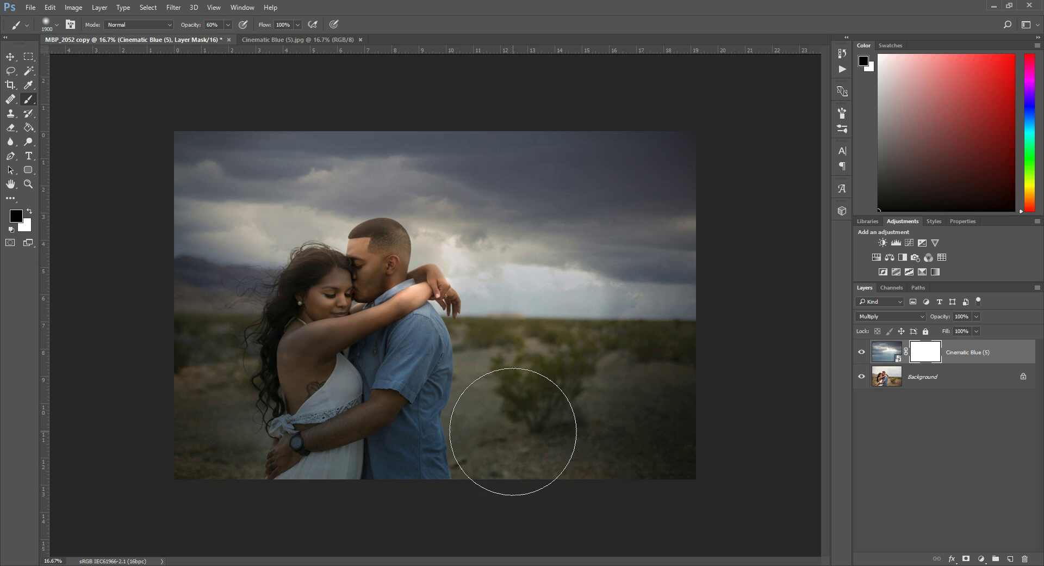
{"action": "key", "text": "bracketleft"}
{"action": "key", "text": "bracketleft"}
- Paint the mask over the woman's arm, body, face, shoulder and neck, shrinking the brush to 500
{"action": "mouse_move", "coordinate": [239, 397]}
{"action": "left_mouse_down"}
{"action": "mouse_move", "coordinate": [264, 367]}
{"action": "mouse_move", "coordinate": [226, 471]}
{"action": "mouse_move", "coordinate": [368, 421]}
{"action": "mouse_move", "coordinate": [739, 441]}
{"action": "mouse_move", "coordinate": [476, 401]}
{"action": "mouse_move", "coordinate": [623, 416]}
{"action": "mouse_move", "coordinate": [534, 396]}
{"action": "mouse_move", "coordinate": [548, 384]}
{"action": "left_mouse_up"}
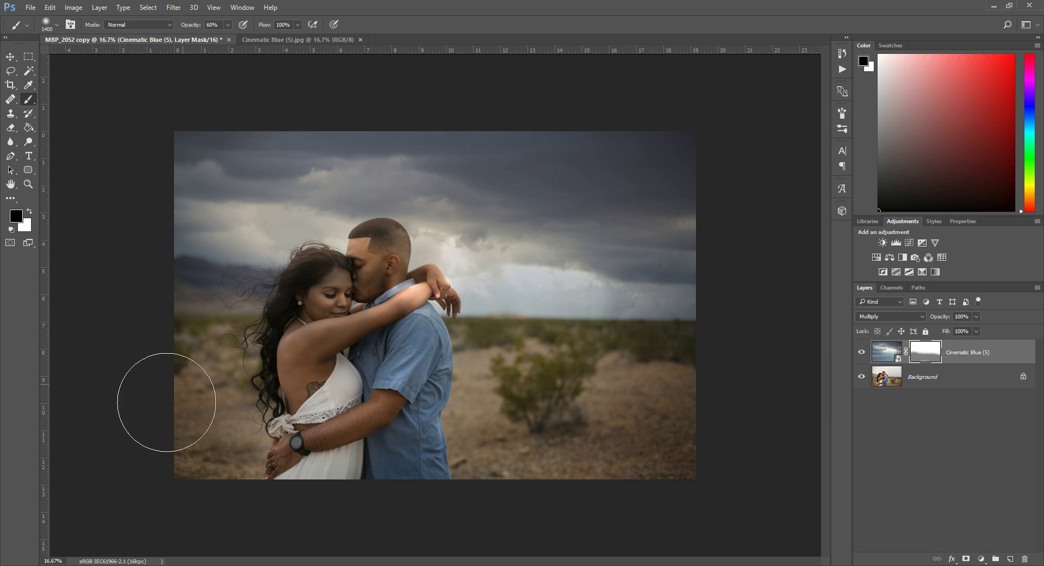
{"action": "key", "text": "bracketleft"}
{"action": "key", "text": "bracketleft"}
{"action": "key", "text": "bracketleft"}
{"action": "key", "text": "bracketleft"}
{"action": "key", "text": "bracketleft"}
{"action": "key", "text": "bracketleft"}
{"action": "key", "text": "bracketleft"}
{"action": "key", "text": "bracketleft"}
{"action": "key", "text": "bracketleft"}
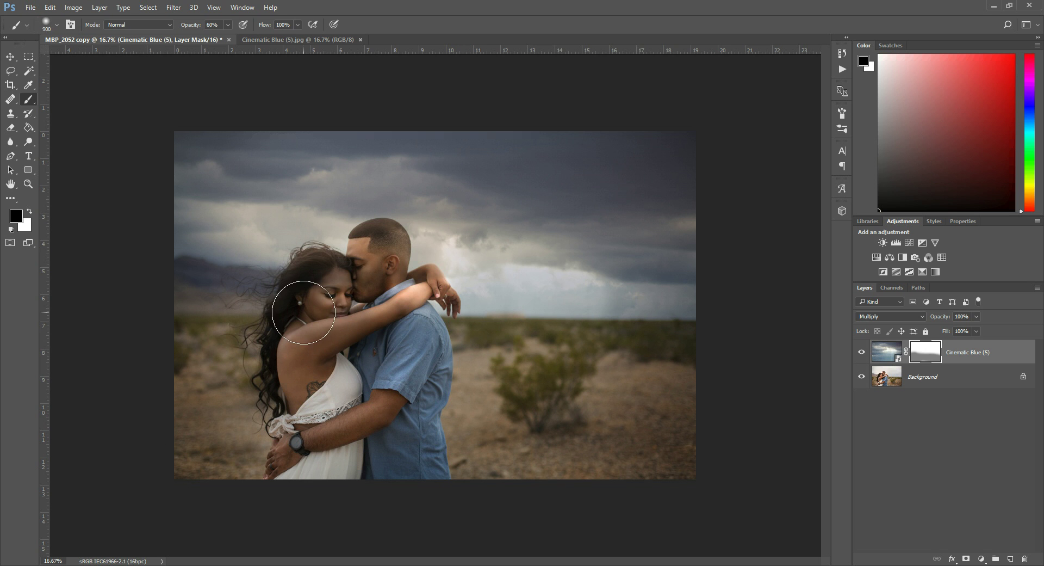
{"action": "mouse_move", "coordinate": [327, 297]}
{"action": "left_mouse_down"}
{"action": "mouse_move", "coordinate": [287, 315]}
{"action": "mouse_move", "coordinate": [278, 376]}
{"action": "mouse_move", "coordinate": [324, 339]}
{"action": "mouse_move", "coordinate": [383, 321]}
{"action": "mouse_move", "coordinate": [401, 332]}
{"action": "mouse_move", "coordinate": [385, 350]}
{"action": "mouse_move", "coordinate": [367, 281]}
{"action": "mouse_move", "coordinate": [371, 246]}
{"action": "mouse_move", "coordinate": [382, 264]}
{"action": "mouse_move", "coordinate": [373, 283]}
{"action": "mouse_move", "coordinate": [414, 321]}
{"action": "left_mouse_up"}
{"action": "key", "text": "bracketleft"}
{"action": "key", "text": "bracketleft"}
{"action": "key", "text": "bracketleft"}
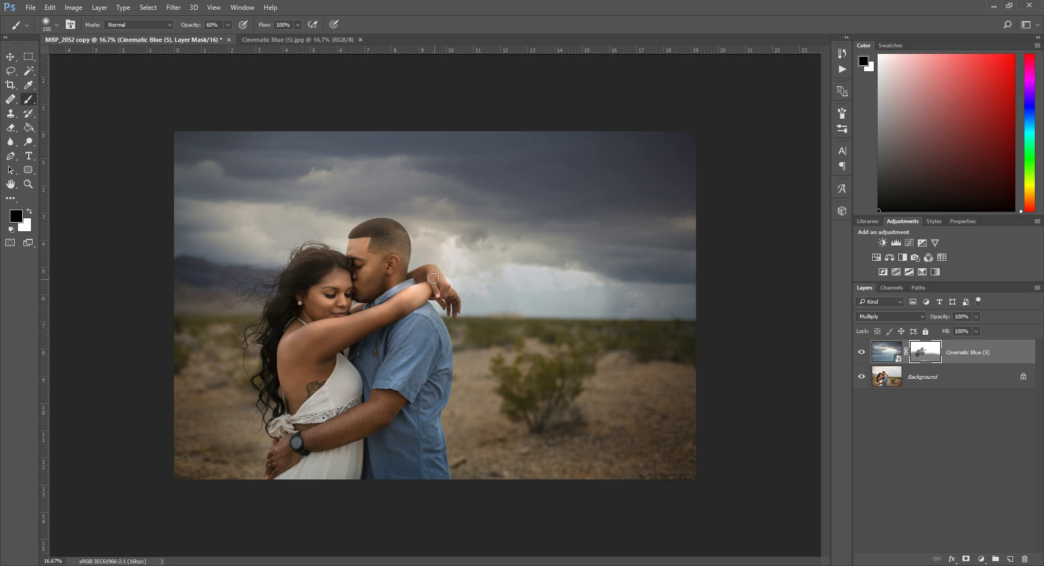
- Clear the desert ground with a 900 brush, then touch up the man's cheek at 500
{"action": "key", "text": "bracketright"}
{"action": "key", "text": "bracketright"}
{"action": "key", "text": "bracketright"}
{"action": "key", "text": "bracketright"}
{"action": "key", "text": "bracketright"}
{"action": "key", "text": "bracketright"}
{"action": "key", "text": "bracketright"}
{"action": "key", "text": "bracketright"}
{"action": "key", "text": "bracketright"}
{"action": "key", "text": "bracketright"}
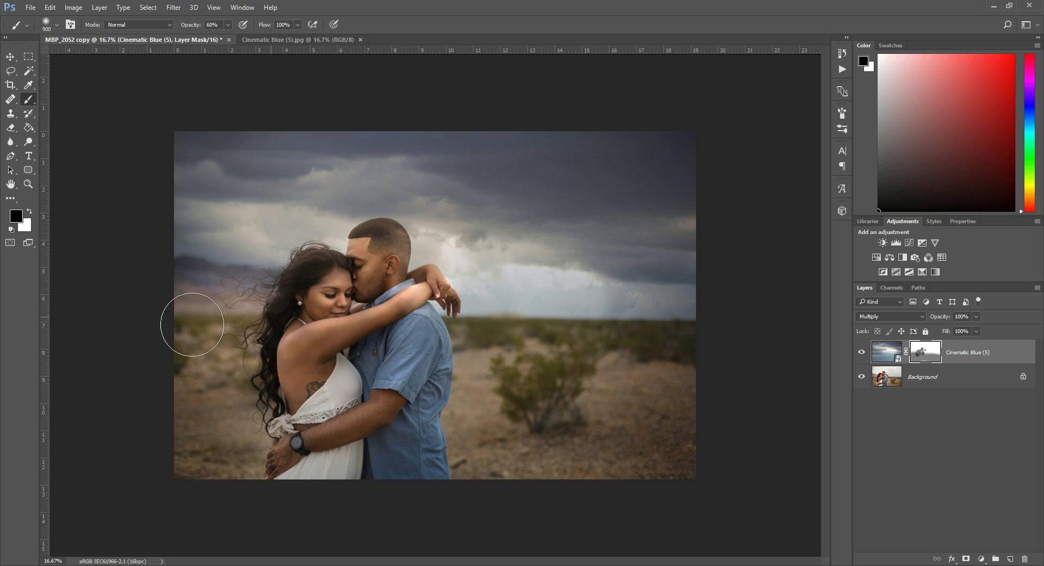
{"action": "mouse_move", "coordinate": [173, 330]}
{"action": "left_mouse_down"}
{"action": "mouse_move", "coordinate": [235, 401]}
{"action": "mouse_move", "coordinate": [266, 468]}
{"action": "left_mouse_up"}
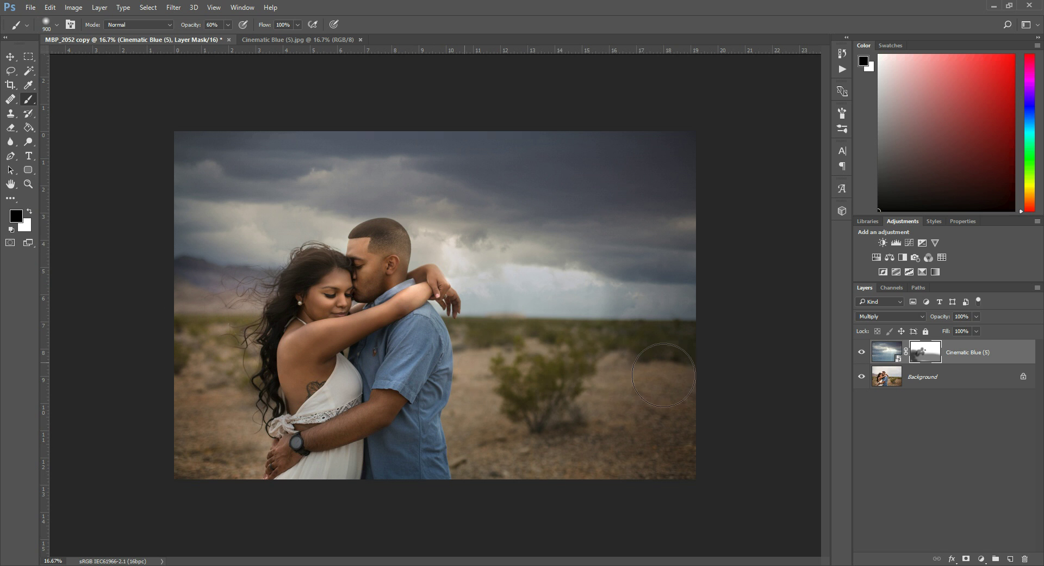
{"action": "mouse_move", "coordinate": [468, 363]}
{"action": "left_mouse_down"}
{"action": "mouse_move", "coordinate": [647, 370]}
{"action": "mouse_move", "coordinate": [562, 482]}
{"action": "mouse_move", "coordinate": [380, 430]}
{"action": "mouse_move", "coordinate": [351, 367]}
{"action": "mouse_move", "coordinate": [318, 443]}
{"action": "mouse_move", "coordinate": [305, 307]}
{"action": "mouse_move", "coordinate": [366, 285]}
{"action": "mouse_move", "coordinate": [403, 375]}
{"action": "mouse_move", "coordinate": [386, 404]}
{"action": "mouse_move", "coordinate": [354, 378]}
{"action": "left_mouse_up"}
{"action": "key", "text": "bracketleft"}
{"action": "key", "text": "bracketleft"}
{"action": "key", "text": "bracketleft"}
{"action": "key", "text": "bracketleft"}
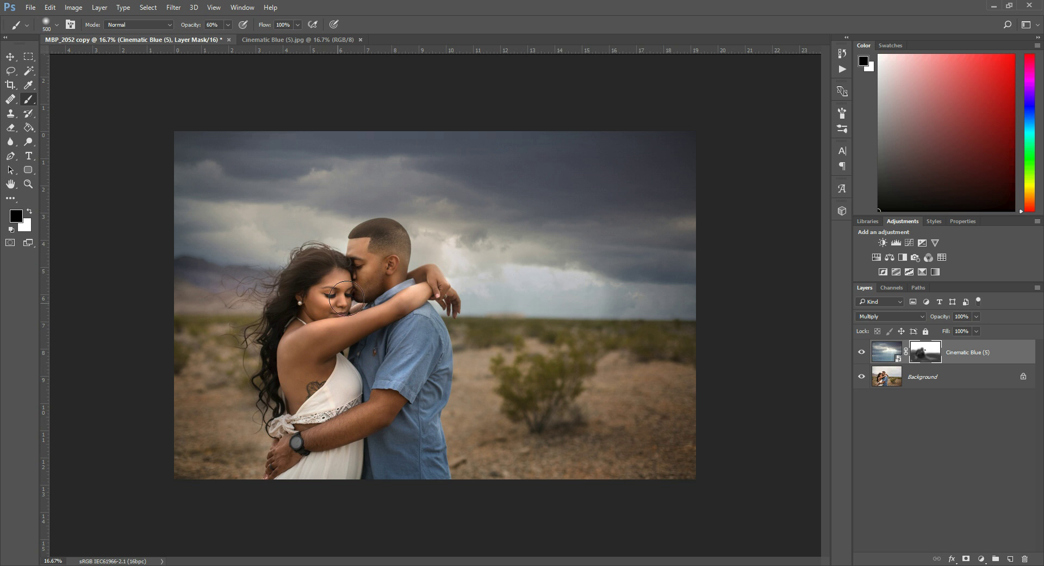
{"action": "mouse_move", "coordinate": [372, 278]}
{"action": "left_mouse_down"}
{"action": "mouse_move", "coordinate": [377, 255]}
{"action": "mouse_move", "coordinate": [363, 318]}
{"action": "mouse_move", "coordinate": [167, 372]}
{"action": "mouse_move", "coordinate": [252, 416]}
{"action": "mouse_move", "coordinate": [317, 400]}
{"action": "left_mouse_up"}
- Apply a Gaussian Blur with a 16.6 px radius to the sky layer image
{"action": "left_click", "coordinate": [887, 352]}
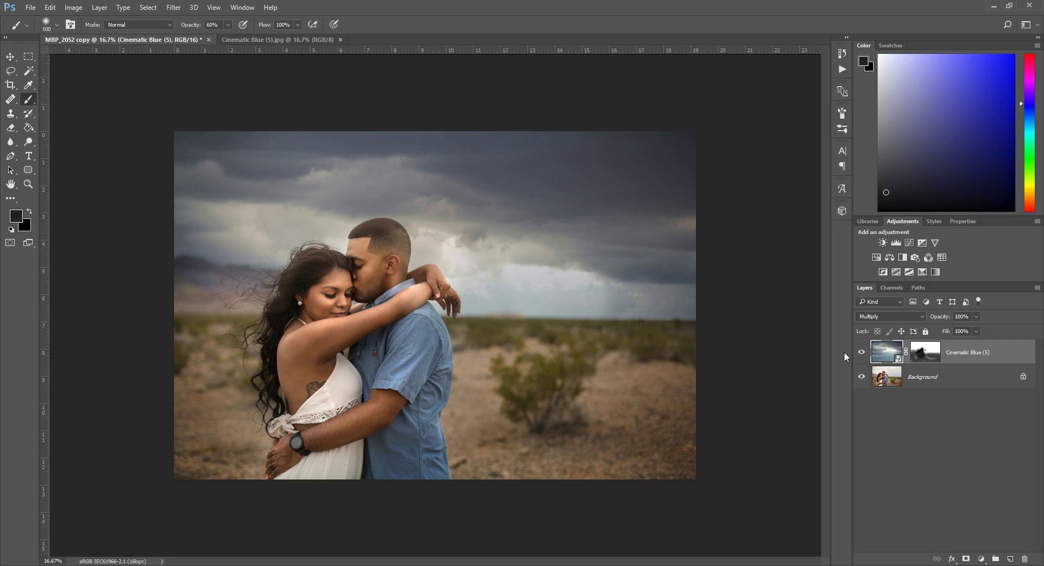
{"action": "left_click", "coordinate": [174, 9]}
{"action": "mouse_move", "coordinate": [190, 128]}
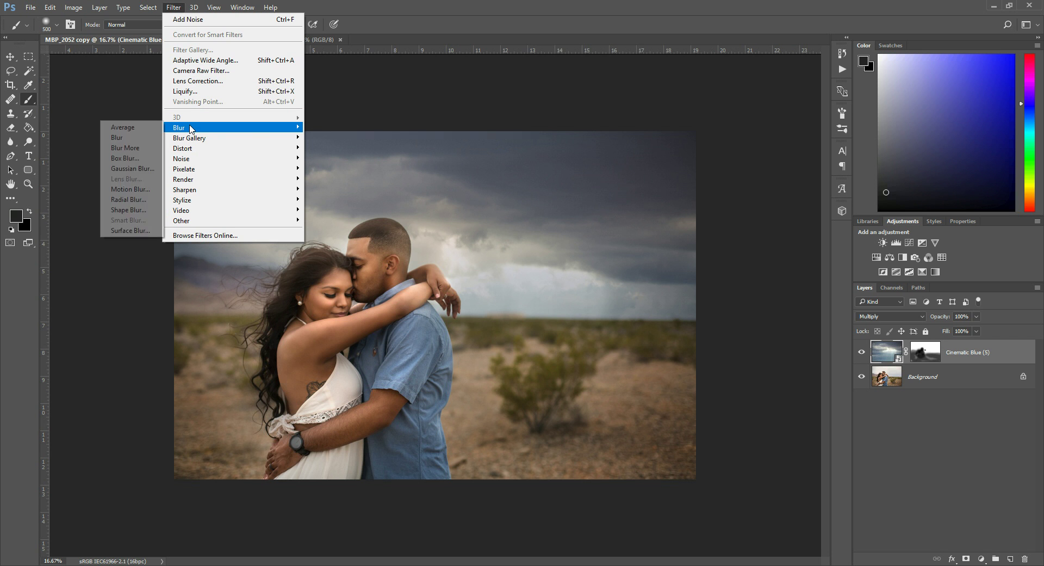
{"action": "left_click", "coordinate": [140, 170]}
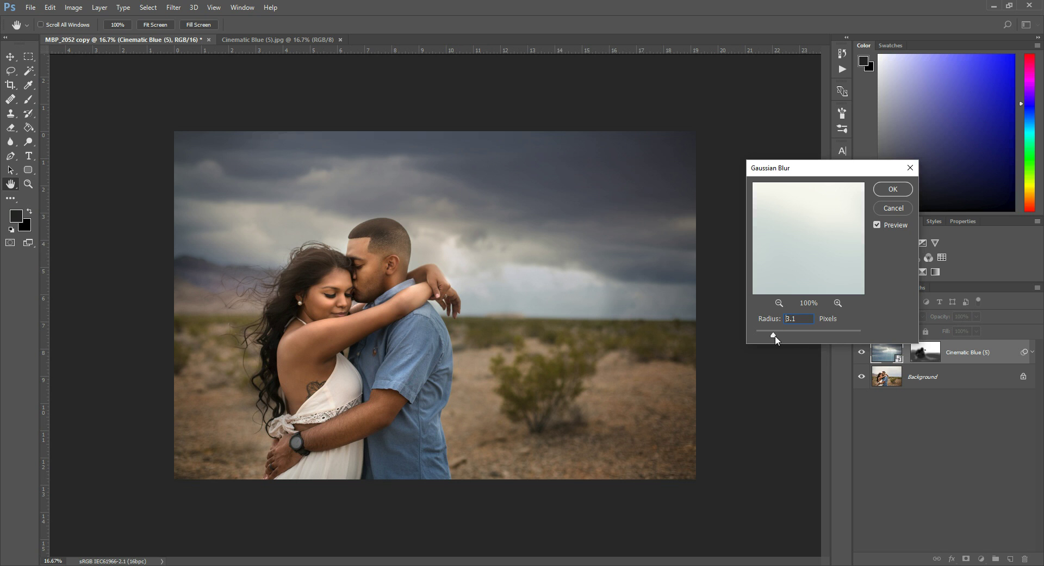
{"action": "mouse_move", "coordinate": [787, 334]}
{"action": "left_mouse_down"}
{"action": "mouse_move", "coordinate": [773, 333]}
{"action": "mouse_move", "coordinate": [781, 338]}
{"action": "left_mouse_up"}
{"action": "left_click_drag", "start_coordinate": [768, 337], "coordinate": [778, 338]}
{"action": "left_click_drag", "start_coordinate": [778, 336], "coordinate": [785, 338]}
{"action": "left_click_drag", "start_coordinate": [785, 336], "coordinate": [786, 336]}
{"action": "left_click_drag", "start_coordinate": [792, 336], "coordinate": [796, 336]}
{"action": "left_click_drag", "start_coordinate": [795, 336], "coordinate": [803, 340]}
{"action": "left_click", "coordinate": [893, 190]}
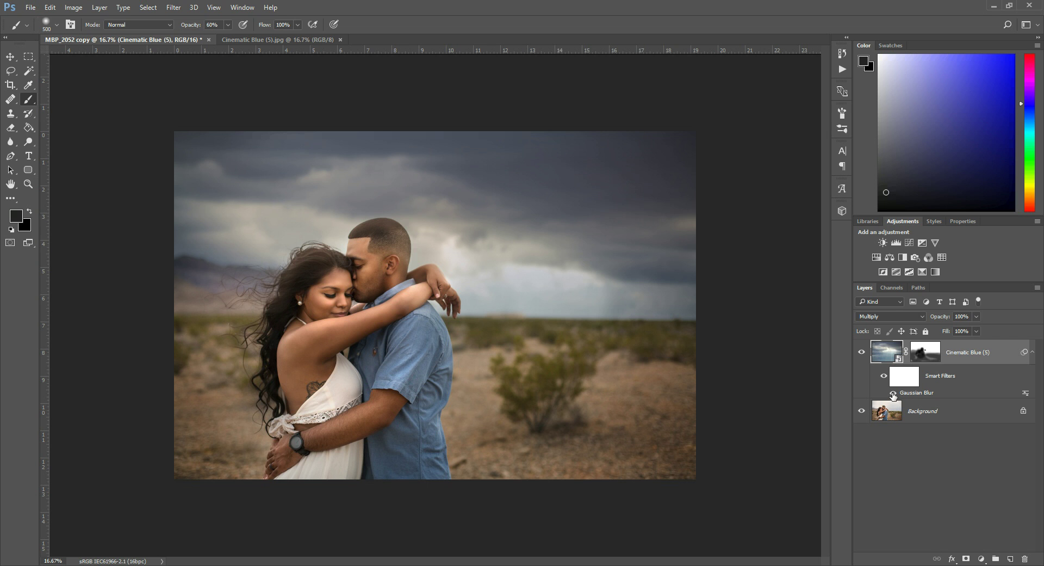
- Toggle the Gaussian Blur smart filter off and on to compare, then reopen and close its settings
{"action": "left_click", "coordinate": [894, 392]}
{"action": "left_click", "coordinate": [893, 393]}
{"action": "left_click_drag", "start_coordinate": [919, 389], "coordinate": [819, 392]}
{"action": "double_click", "coordinate": [918, 393]}
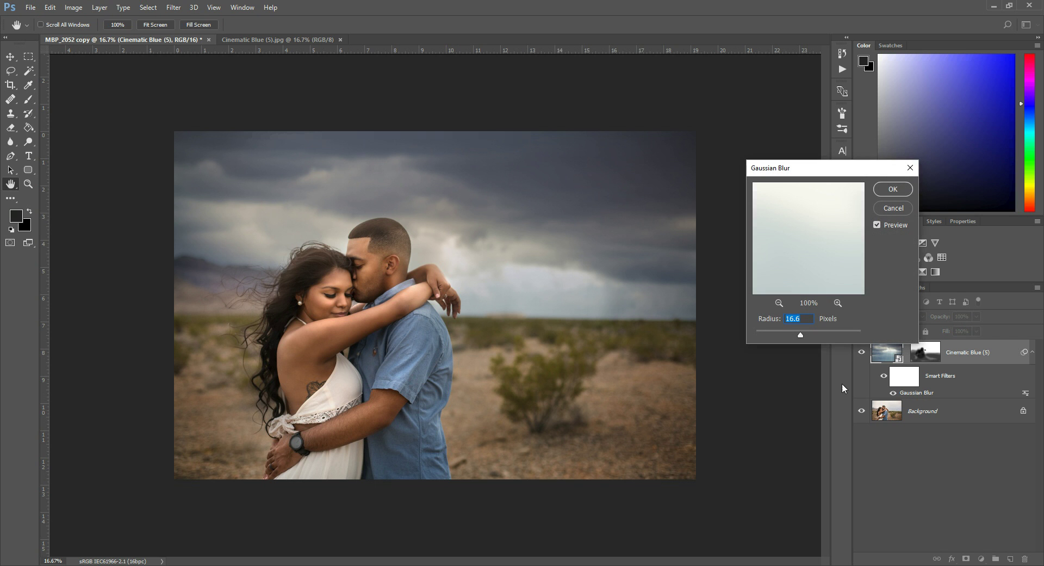
{"action": "left_click", "coordinate": [893, 189]}
{"action": "key", "text": "b"}
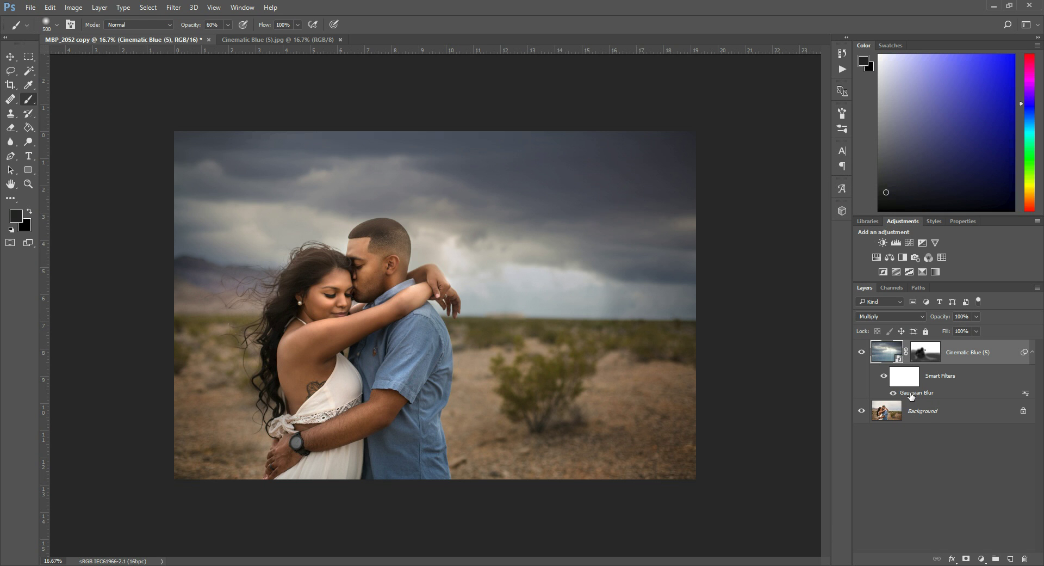
- Reopen the Gaussian Blur and raise its radius to 19.4 px
{"action": "double_click", "coordinate": [917, 393]}
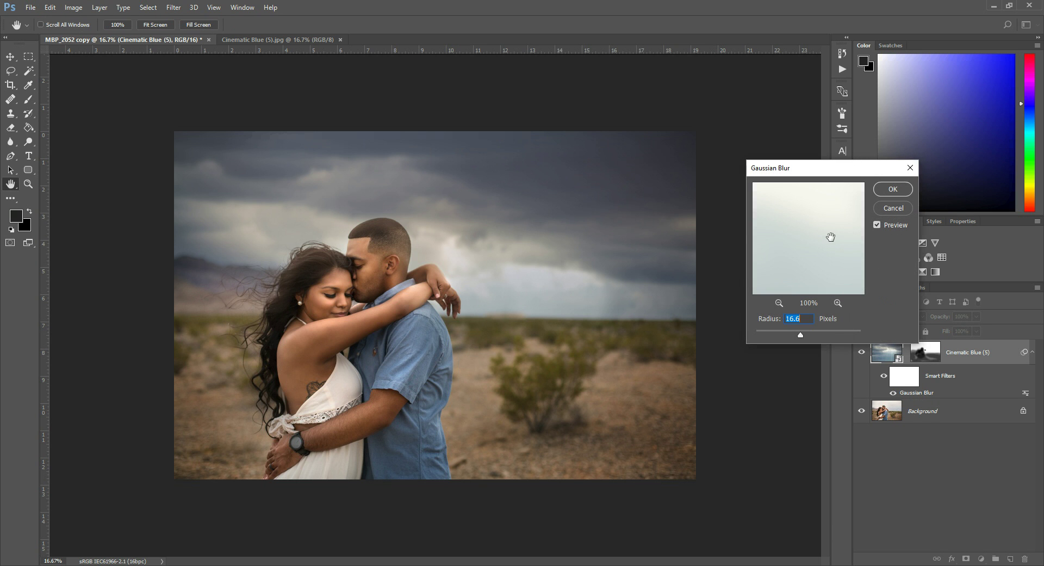
{"action": "left_click_drag", "start_coordinate": [801, 337], "coordinate": [801, 333]}
{"action": "left_click", "coordinate": [893, 188]}
{"action": "key", "text": "b"}
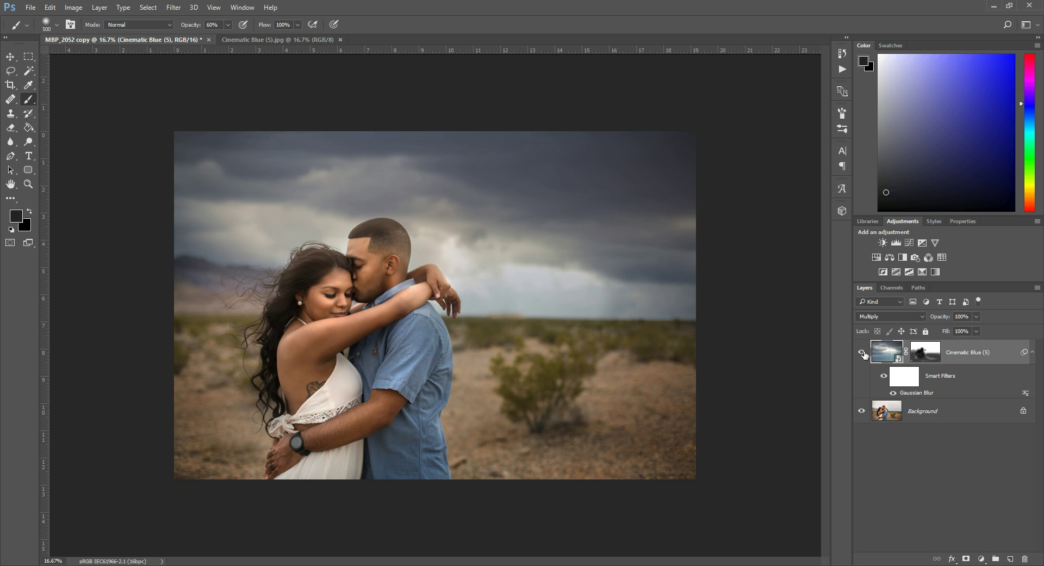
- Open Filter > Noise > Add Noise on the sky layer and preview a darker sky area
{"action": "left_click", "coordinate": [173, 7]}
{"action": "mouse_move", "coordinate": [185, 158]}
{"action": "left_click", "coordinate": [117, 158]}
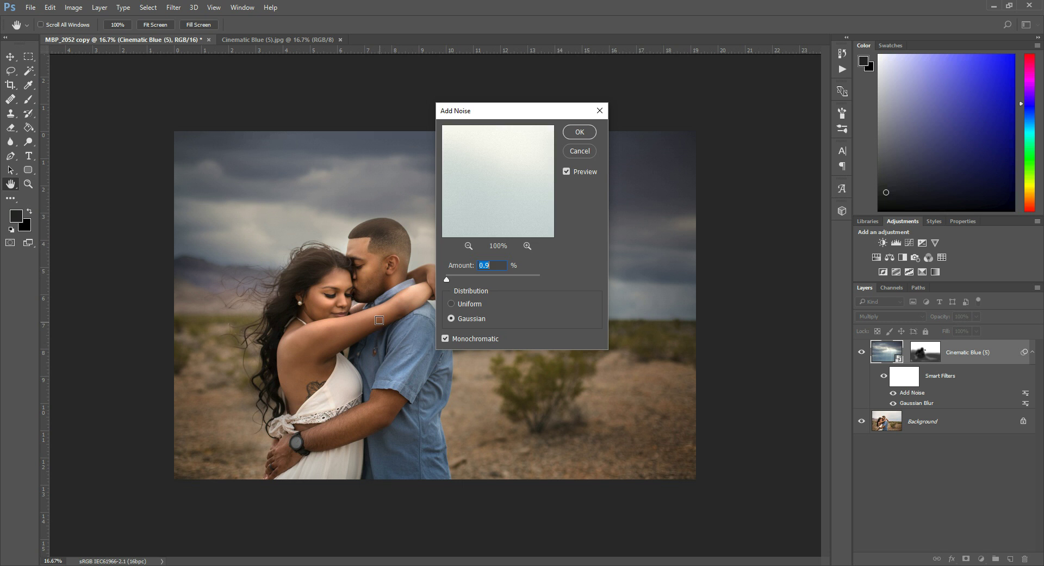
{"action": "left_click", "coordinate": [338, 280]}
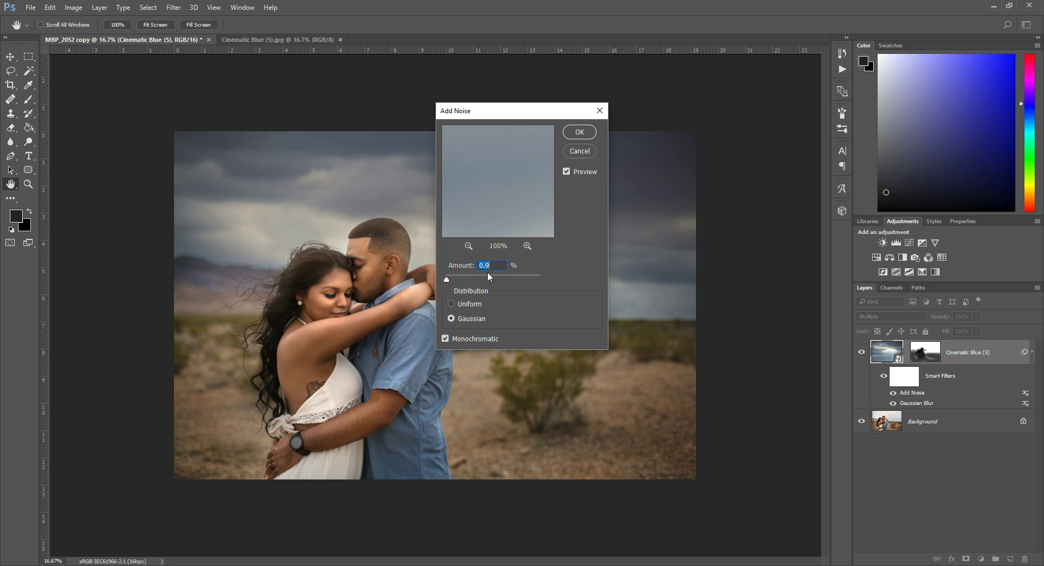
- Apply the Add Noise filter to the sky layer and zoom in closely on the clouds to inspect the grain
{"action": "left_click", "coordinate": [580, 134]}
{"action": "key", "text": "b"}
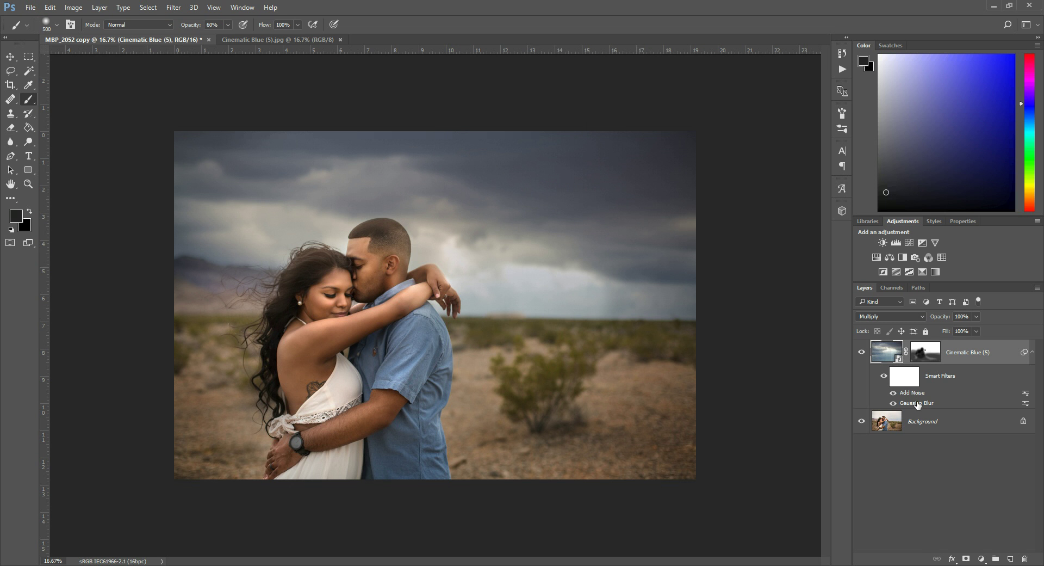
{"action": "left_click", "coordinate": [28, 184]}
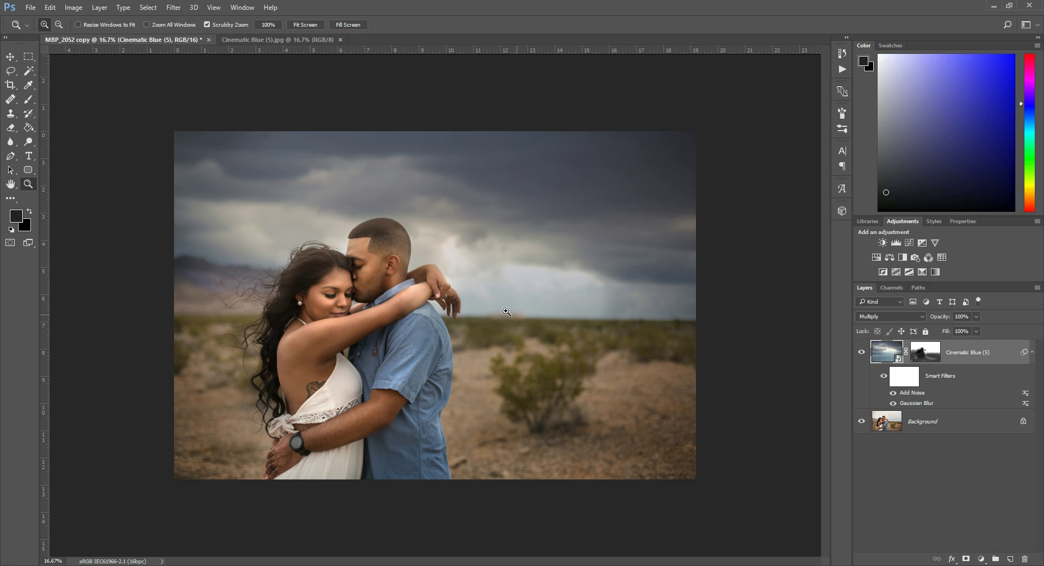
{"action": "left_click", "coordinate": [411, 276]}
{"action": "left_click", "coordinate": [442, 224]}
{"action": "left_click", "coordinate": [490, 209]}
{"action": "left_click", "coordinate": [420, 178]}
{"action": "left_click", "coordinate": [600, 91]}
{"action": "scroll", "coordinate": [585, 182], "scroll_direction": "up", "scroll_amount": 5}
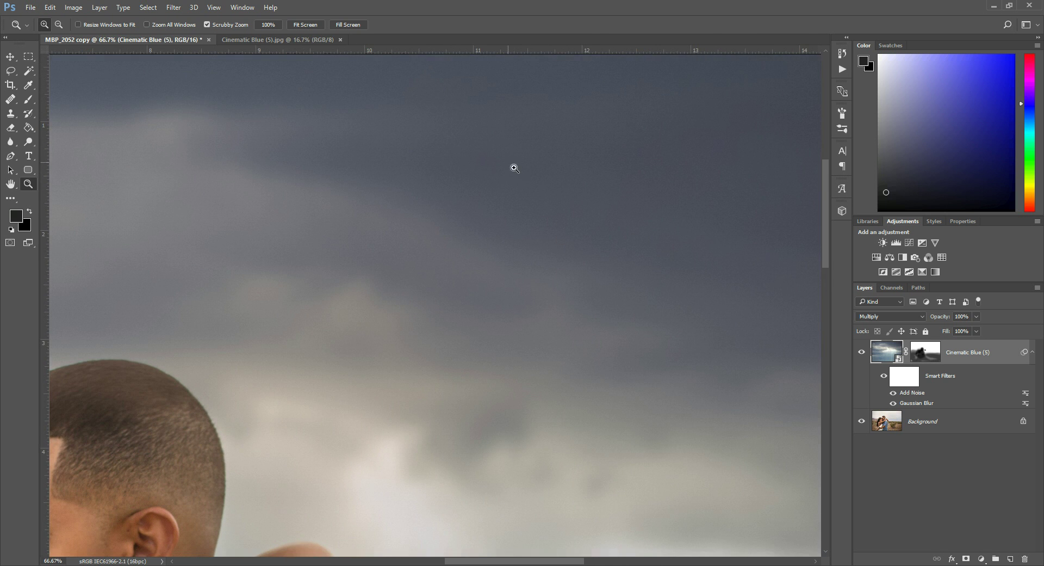
{"action": "scroll", "coordinate": [674, 168], "scroll_direction": "up", "scroll_amount": 2}
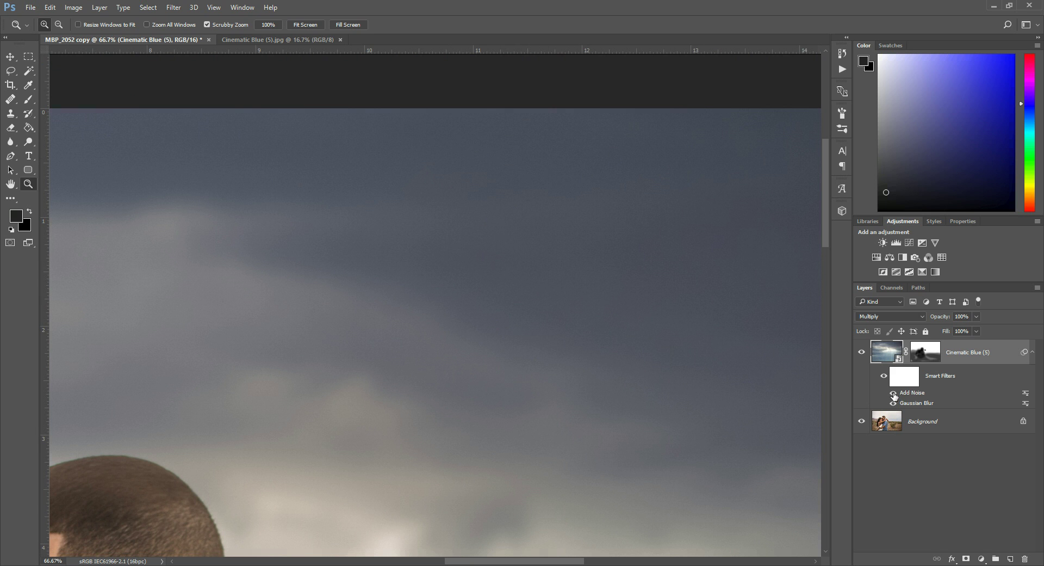
- Compare the noise on and off, then lower the Add Noise amount to 0.85% and zoom back out
{"action": "left_click", "coordinate": [894, 393]}
{"action": "left_click", "coordinate": [893, 392]}
{"action": "double_click", "coordinate": [913, 392]}
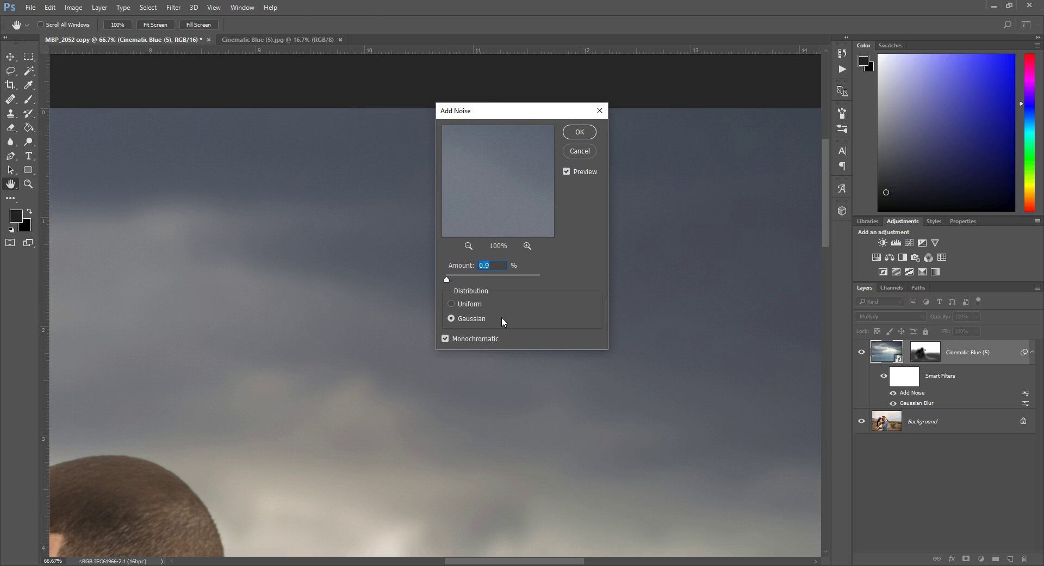
{"action": "type", "text": ".85"}
{"action": "left_click", "coordinate": [580, 132]}
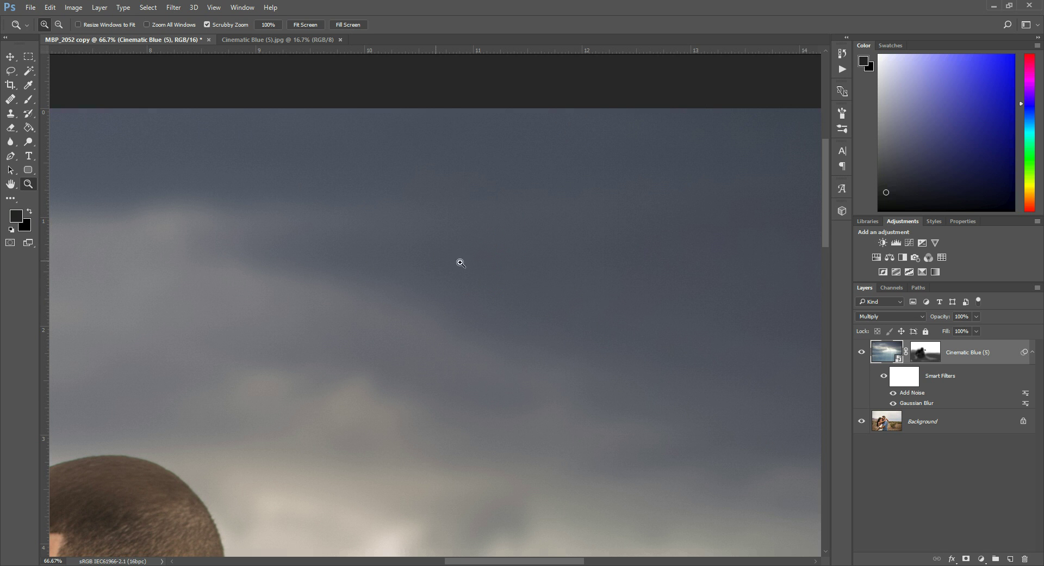
{"action": "left_click_drag", "start_coordinate": [357, 315], "coordinate": [228, 308]}
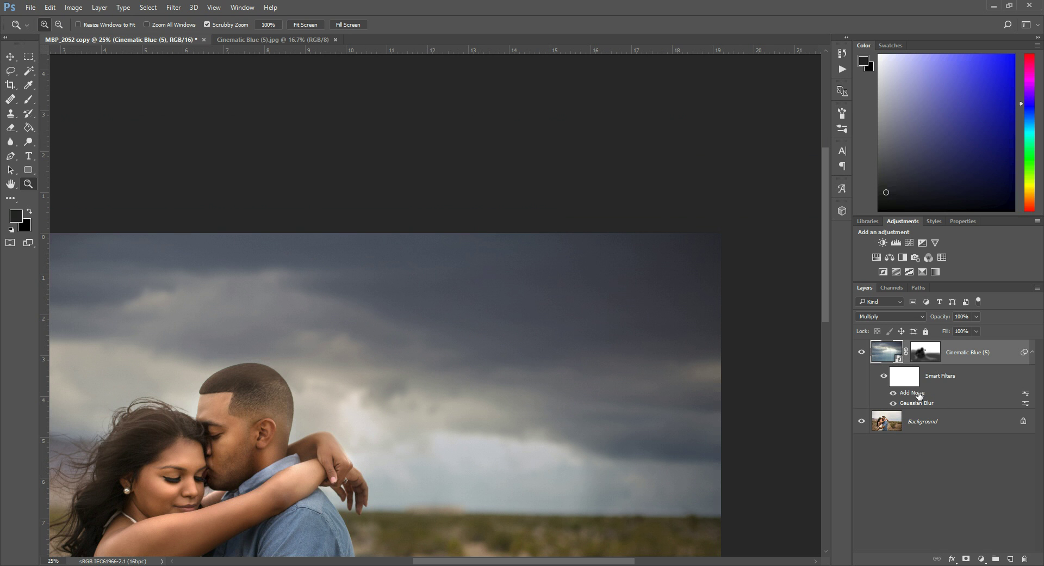
- Zoom out so the whole couple photo fits in the window
{"action": "scroll", "coordinate": [351, 422], "scroll_direction": "down", "scroll_amount": 2}
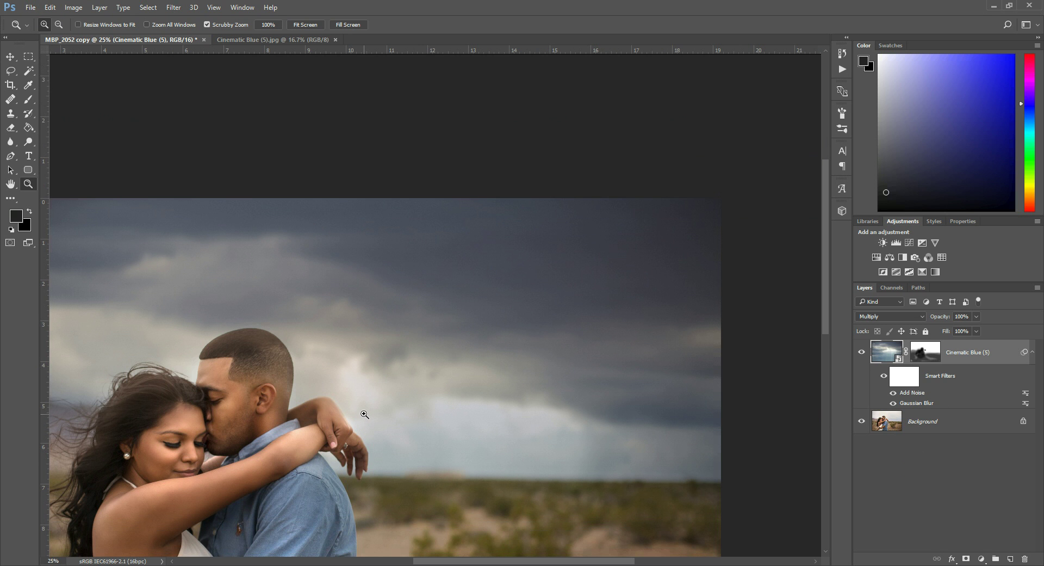
{"action": "left_click", "coordinate": [303, 403], "text": "alt"}
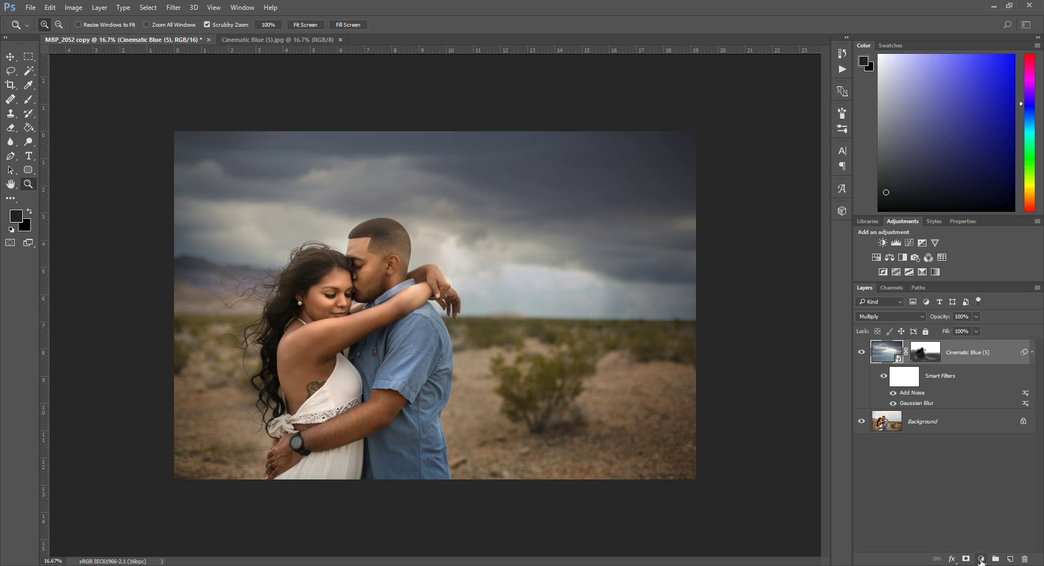
- Add a Levels adjustment layer and set its midtone gamma to 0.85
{"action": "left_click", "coordinate": [982, 559]}
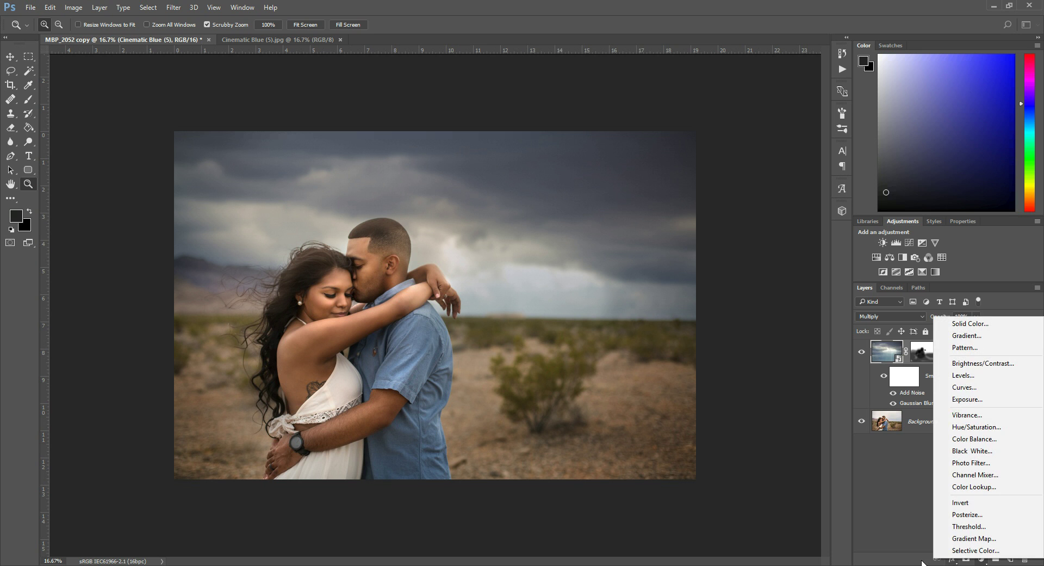
{"action": "left_click", "coordinate": [972, 379]}
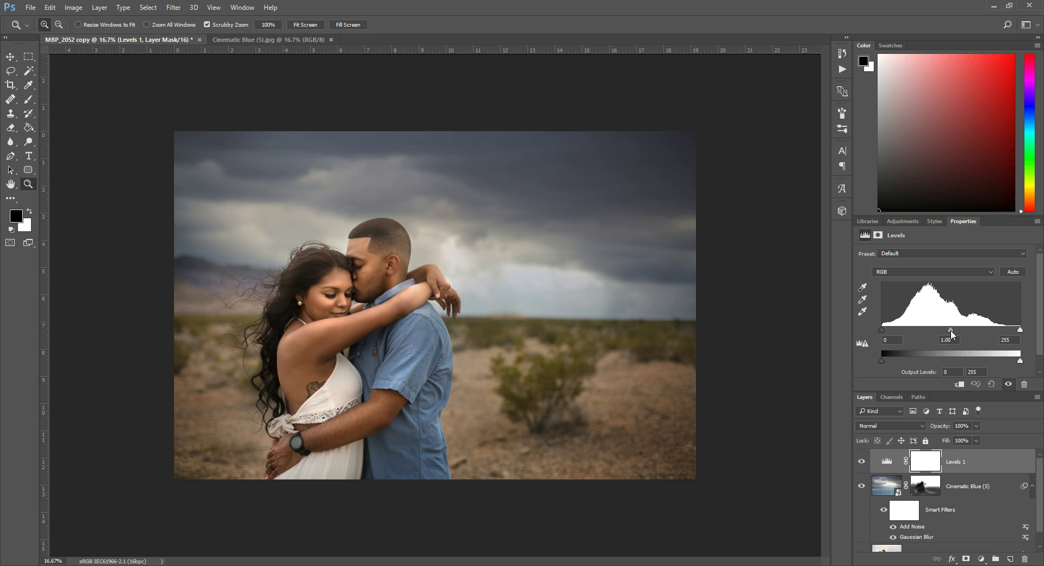
{"action": "left_click_drag", "start_coordinate": [953, 330], "coordinate": [955, 330]}
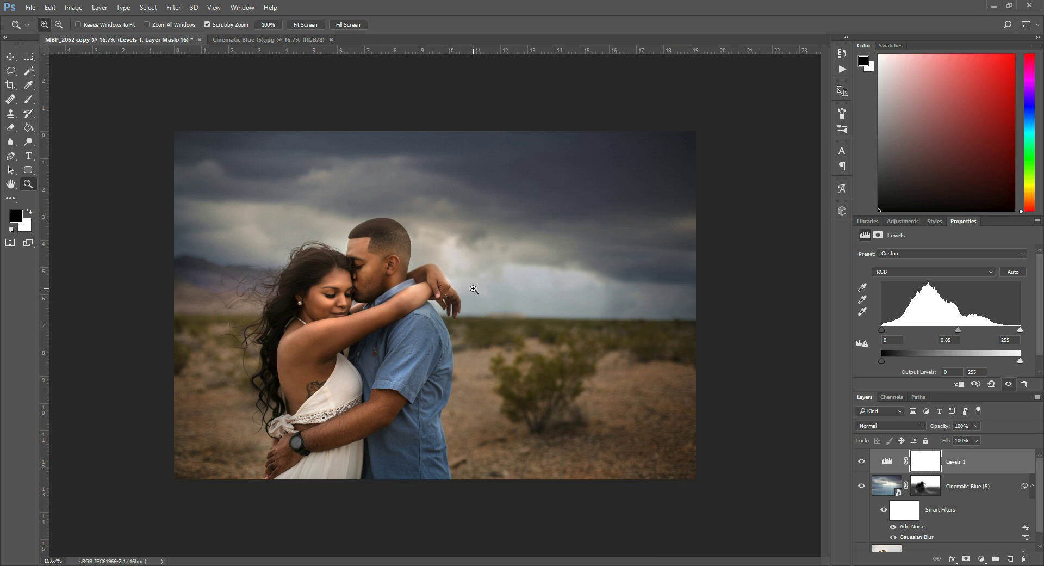
- Invert the Levels 1 mask to black with Ctrl+I, hiding the darkening everywhere
{"action": "key", "text": "ctrl+i"}
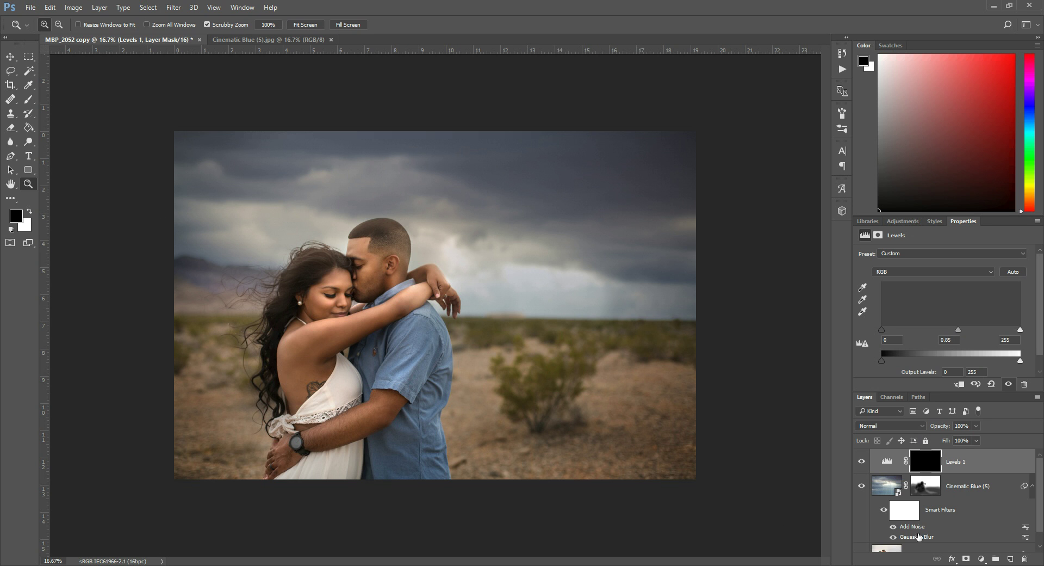
- Set up the Brush tool with white foreground and enlarge it to 700
{"action": "left_click", "coordinate": [30, 104]}
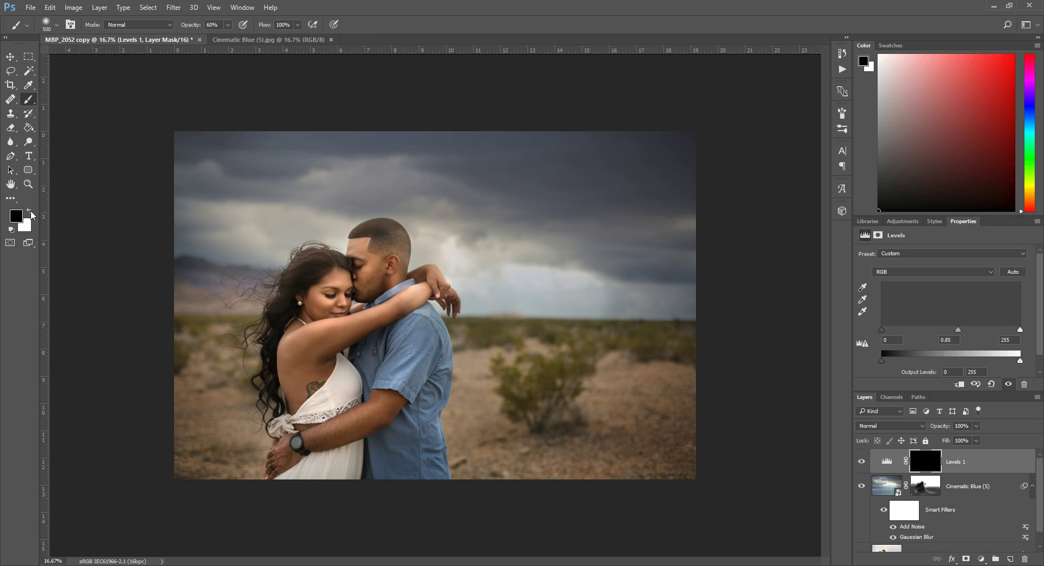
{"action": "left_click", "coordinate": [30, 214]}
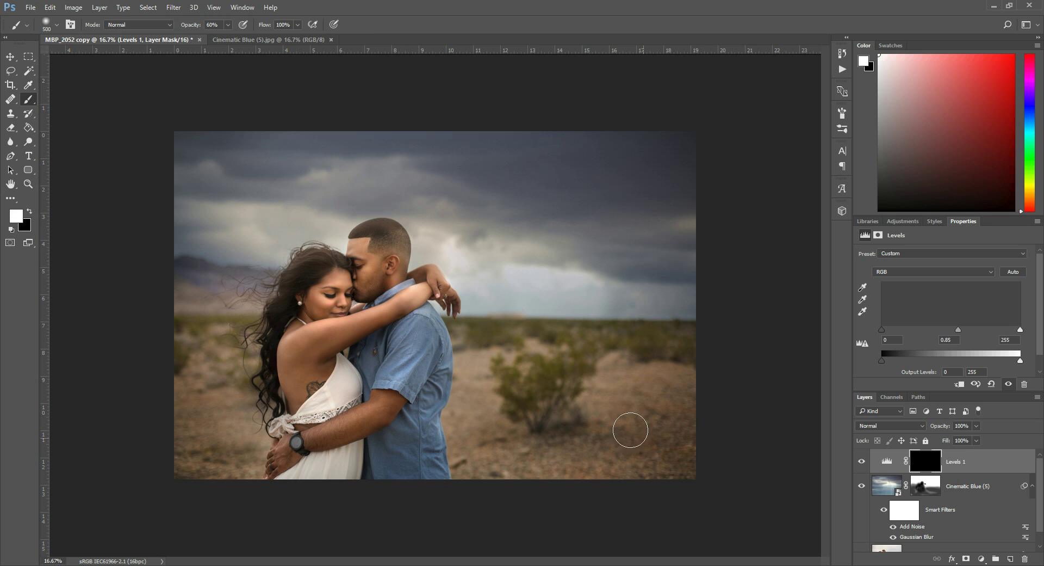
{"action": "key", "text": "bracketright"}
{"action": "key", "text": "bracketright"}
{"action": "key", "text": "bracketright"}
{"action": "key", "text": "bracketright"}
- Paint white on the Levels 1 mask over the left and right ground, then the top of the sky at size 1200
{"action": "mouse_move", "coordinate": [558, 457]}
{"action": "left_mouse_down"}
{"action": "mouse_move", "coordinate": [625, 385]}
{"action": "mouse_move", "coordinate": [671, 381]}
{"action": "mouse_move", "coordinate": [611, 404]}
{"action": "left_mouse_up"}
{"action": "left_click_drag", "start_coordinate": [528, 457], "coordinate": [486, 379]}
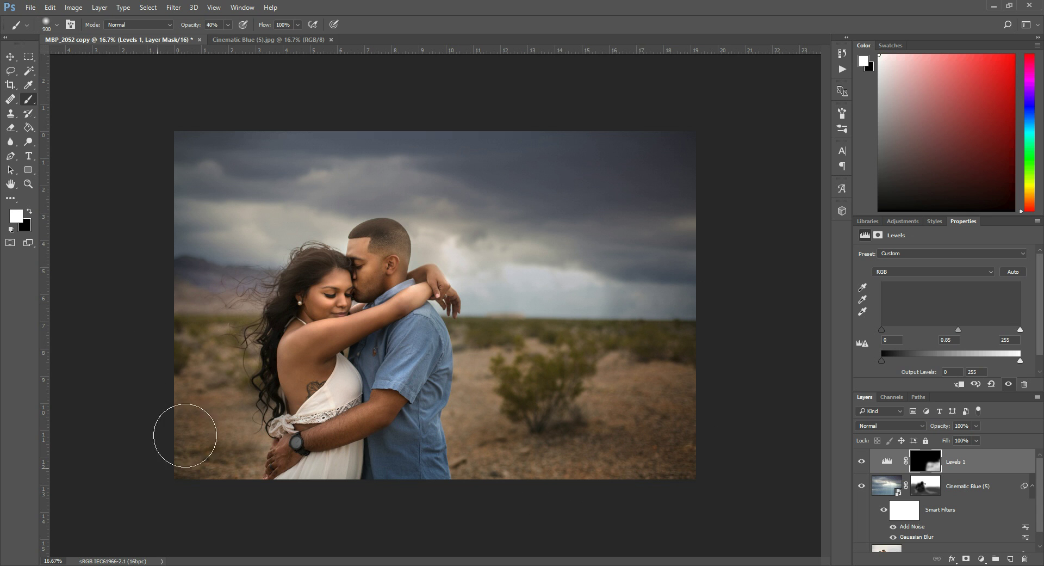
{"action": "left_click_drag", "start_coordinate": [277, 473], "coordinate": [256, 432]}
{"action": "key", "text": "bracketright"}
{"action": "key", "text": "bracketright"}
{"action": "key", "text": "bracketright"}
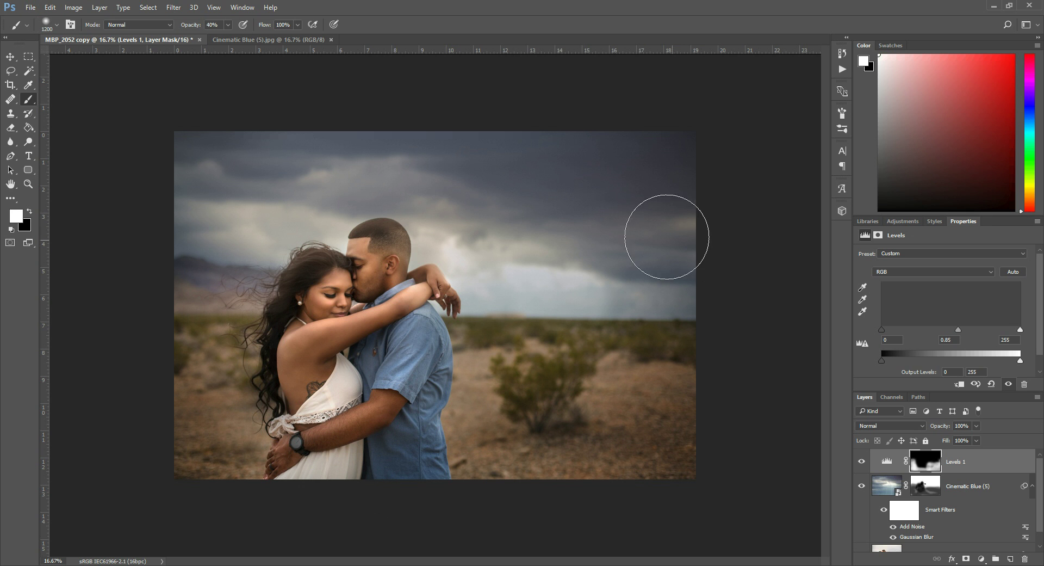
{"action": "left_click", "coordinate": [173, 139]}
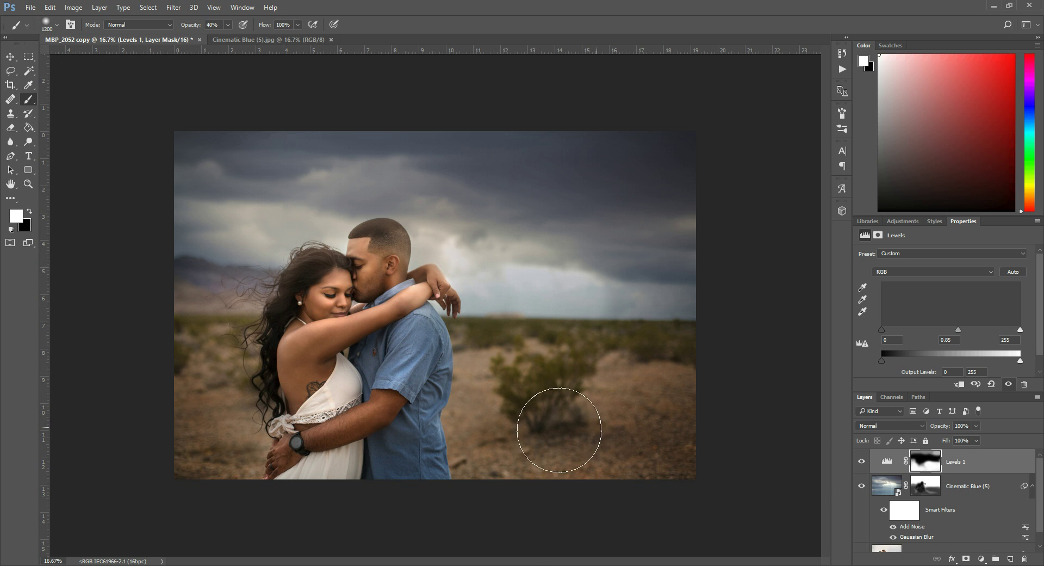
{"action": "scroll", "coordinate": [928, 478], "scroll_direction": "down", "scroll_amount": 1}
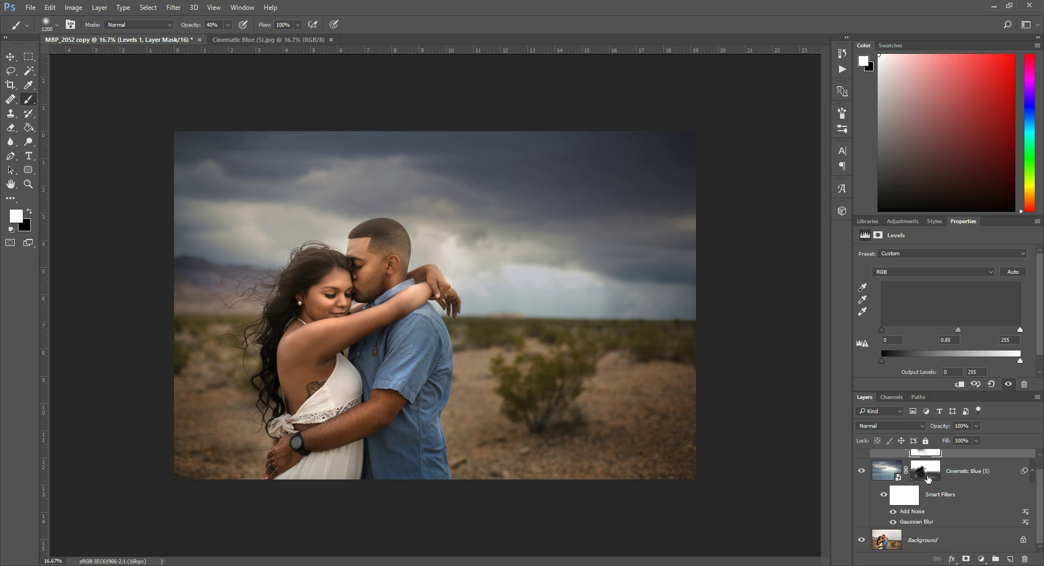
{"action": "left_click", "coordinate": [862, 540], "text": "alt"}
{"action": "left_click", "coordinate": [861, 540], "text": "alt"}
{"action": "left_click", "coordinate": [862, 541], "text": "alt"}
{"action": "left_click", "coordinate": [862, 540], "text": "alt"}
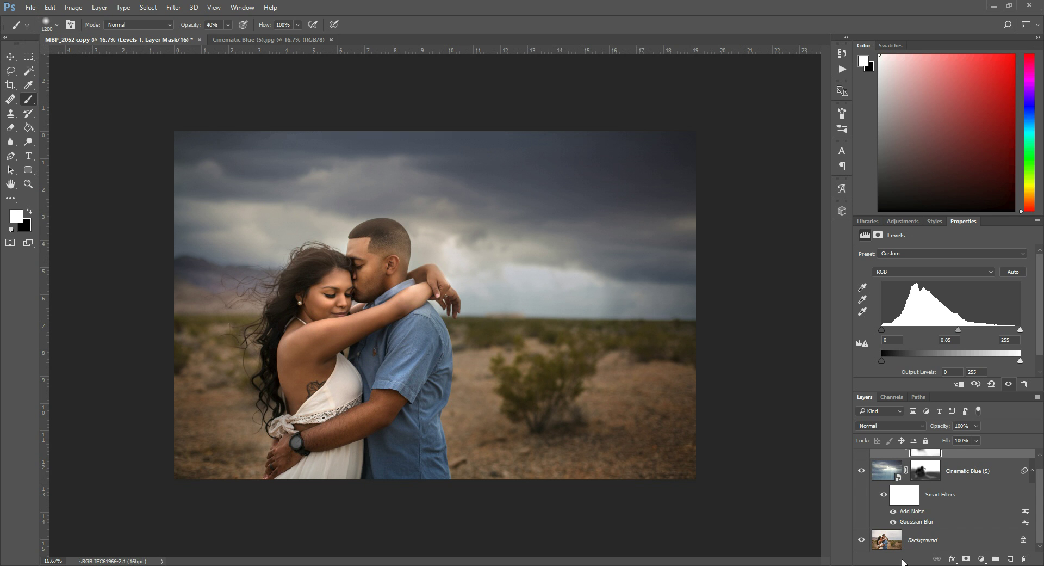
{"action": "scroll", "coordinate": [963, 538], "scroll_direction": "up", "scroll_amount": 1}
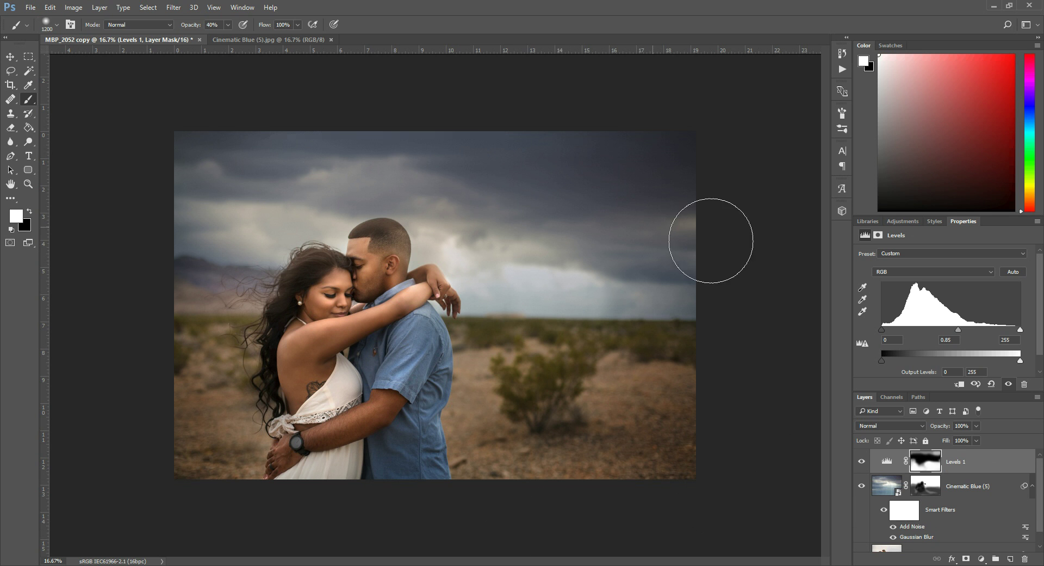